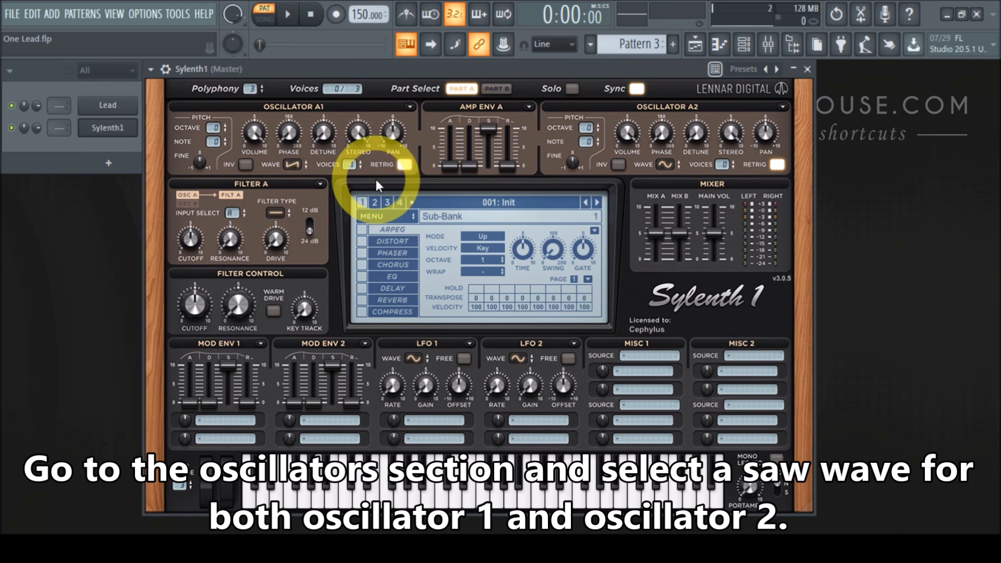
Set the waveform of both oscillator A1 and oscillator A2 to Saw.
click(293, 166)
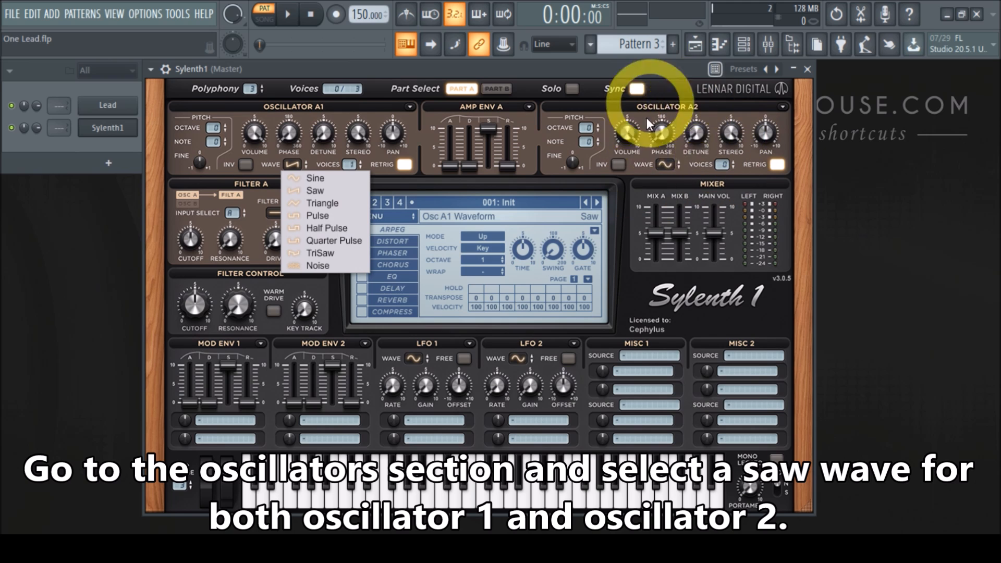
click(662, 164)
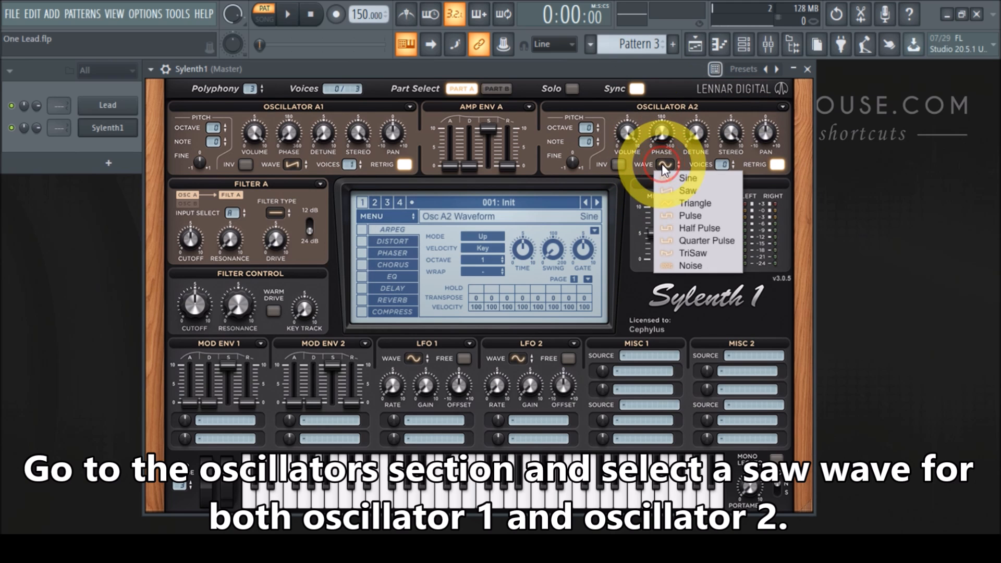
click(685, 190)
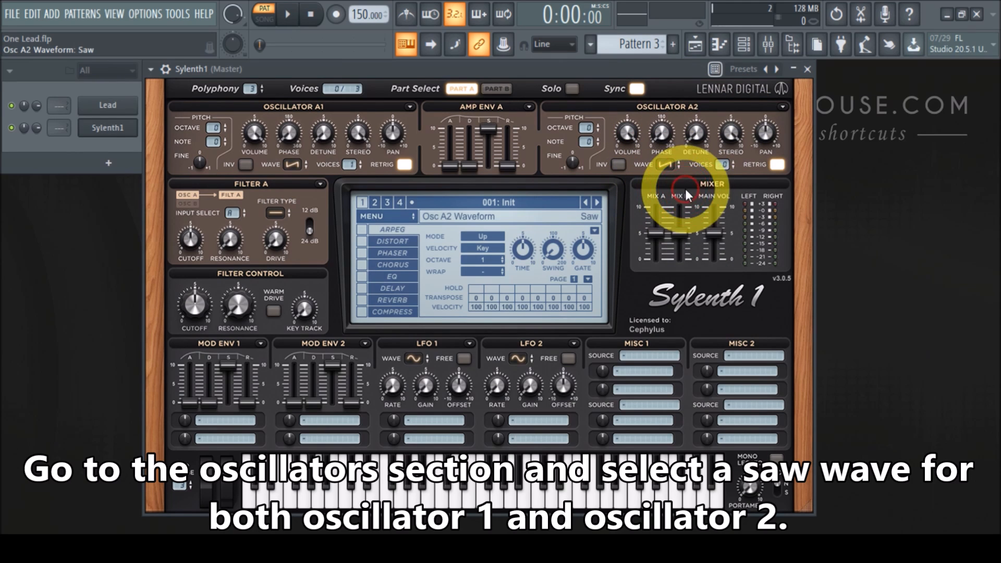
Turn off Retrig on both oscillators and set each oscillator's voices to 8.
click(405, 165)
click(777, 165)
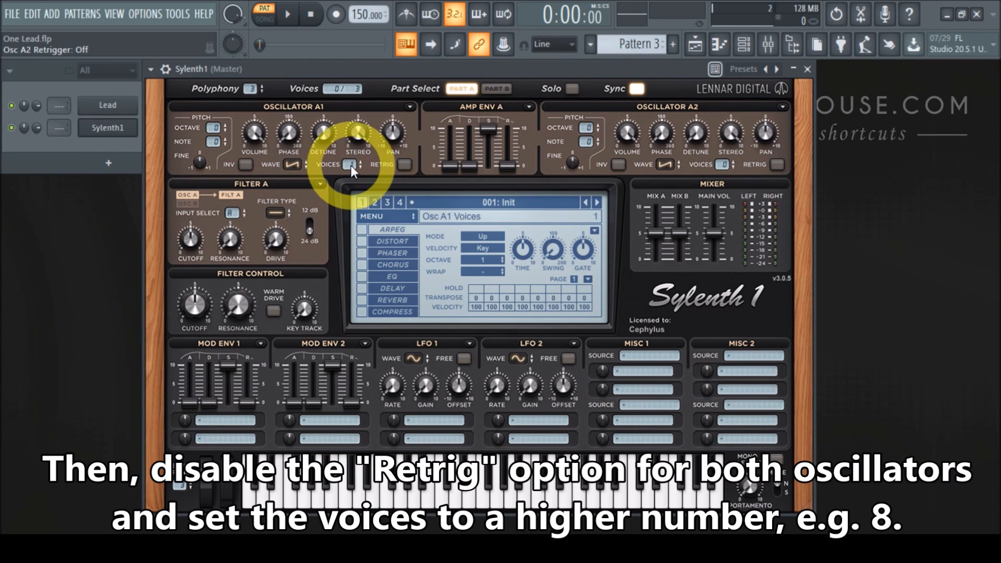
scroll(348, 163, up, 7)
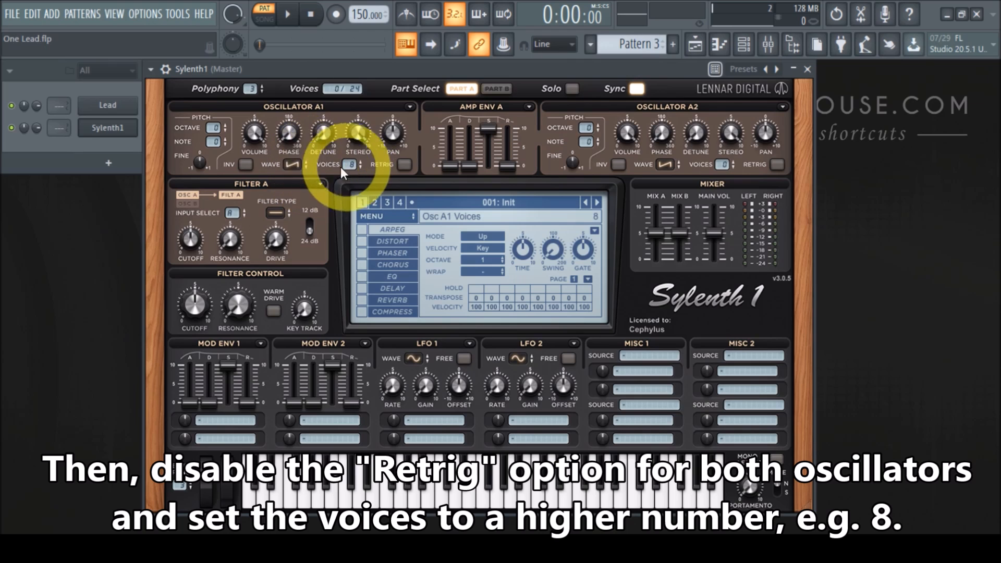
click(404, 165)
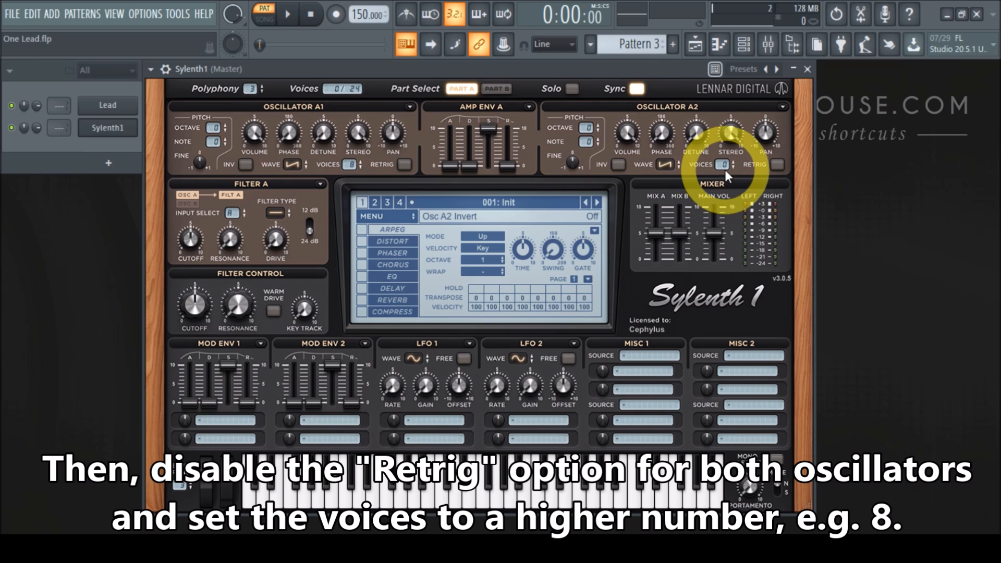
drag(723, 167, 722, 165)
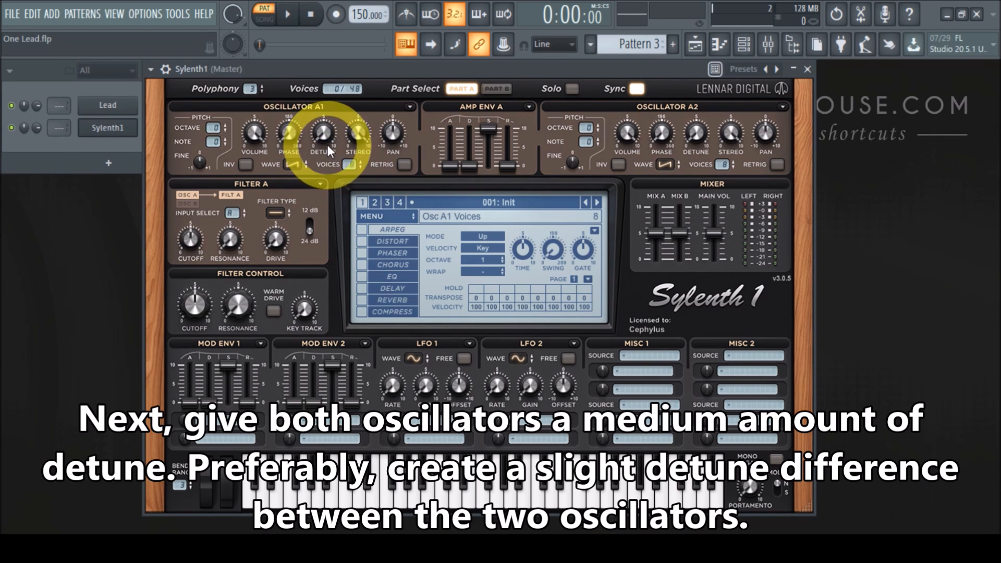
Raise both oscillators' detune to a medium amount, with oscillator A2's detune at about 4.8.
drag(323, 137, 320, 39)
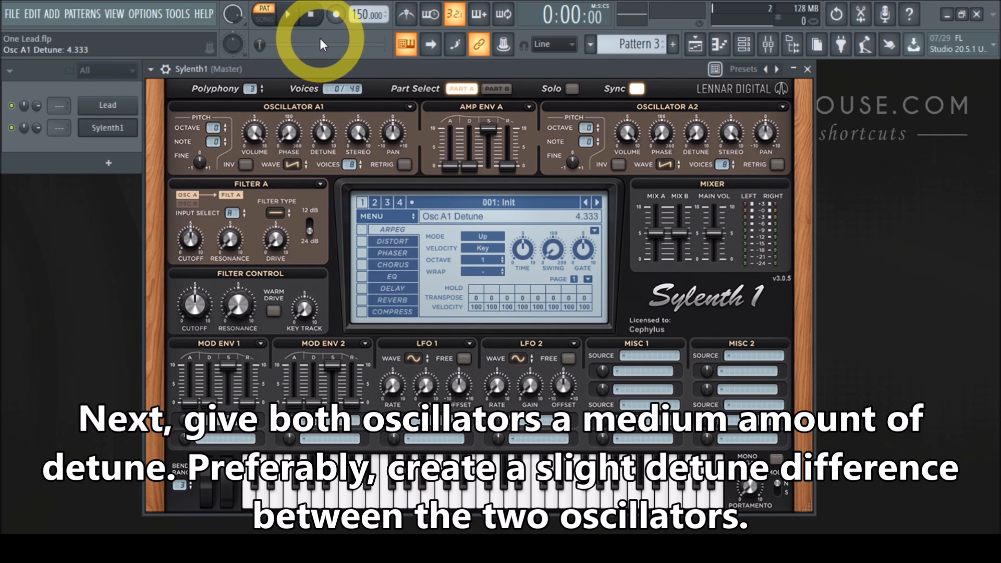
drag(322, 133, 320, 45)
click(695, 137)
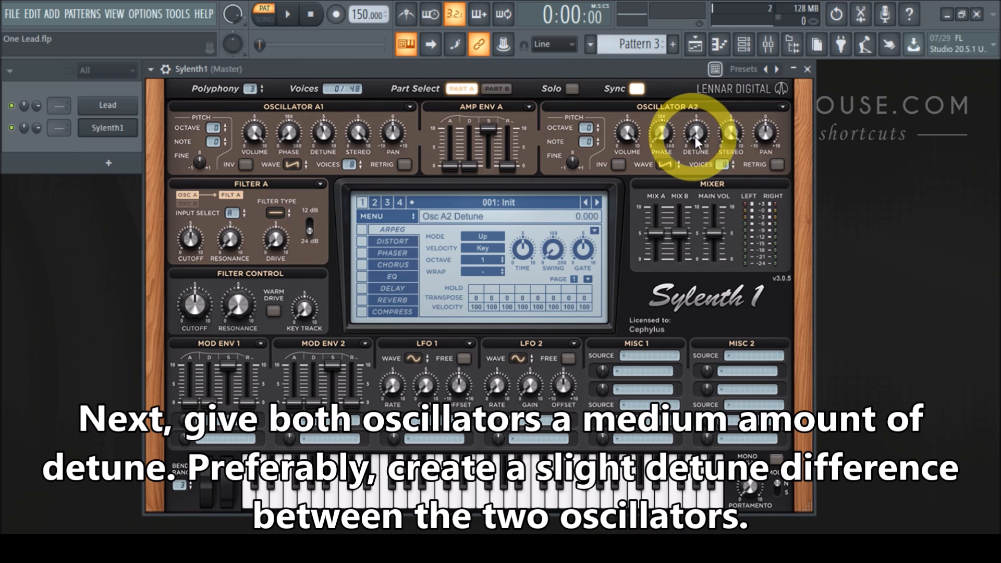
drag(695, 137, 702, 99)
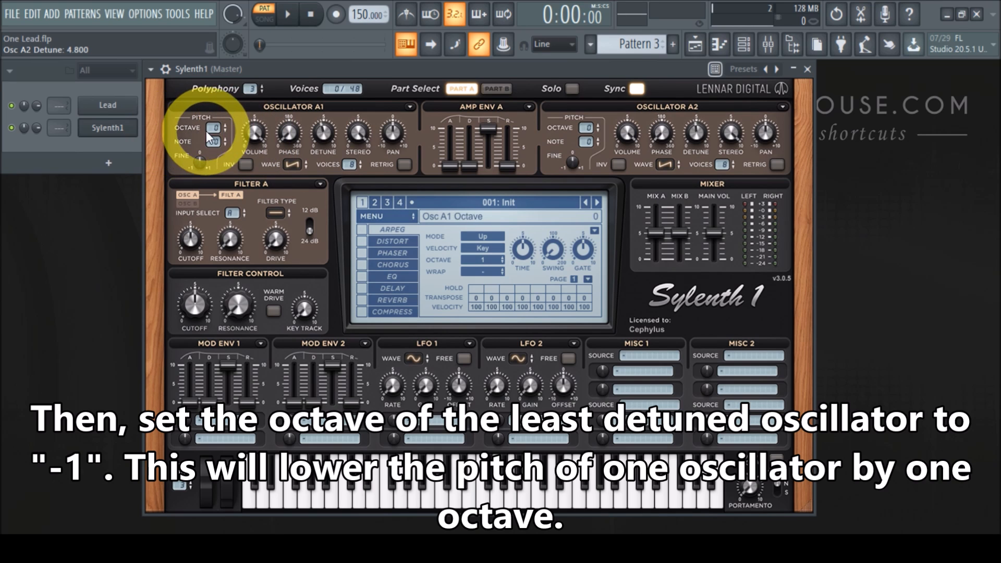
Lower oscillator A1's octave to -1.
drag(213, 127, 213, 142)
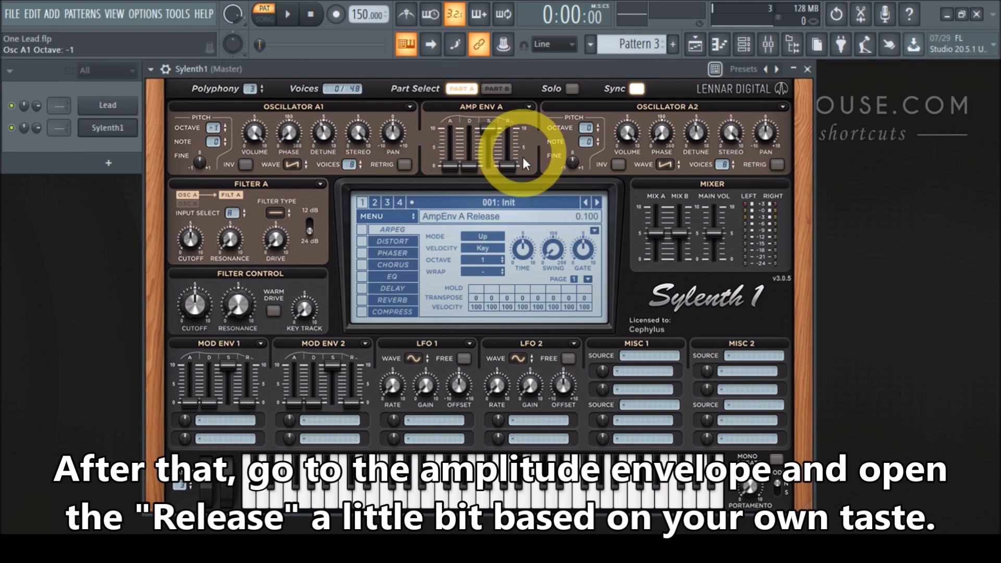
Raise the release of Amp Env A to about 2.
mouse_move(508, 167)
mouse_down()
mouse_move(515, 141)
mouse_move(508, 171)
mouse_up()
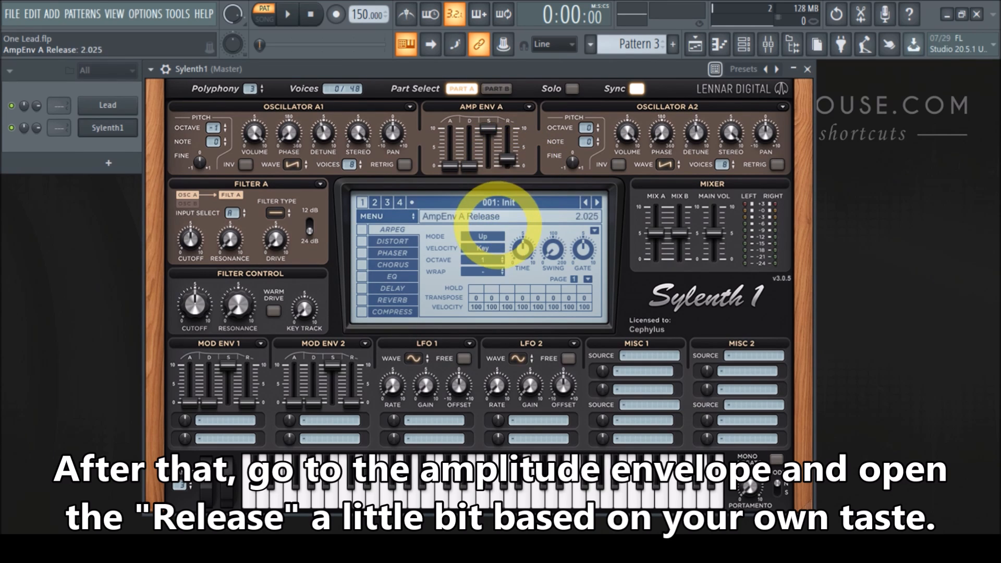
drag(498, 256, 497, 276)
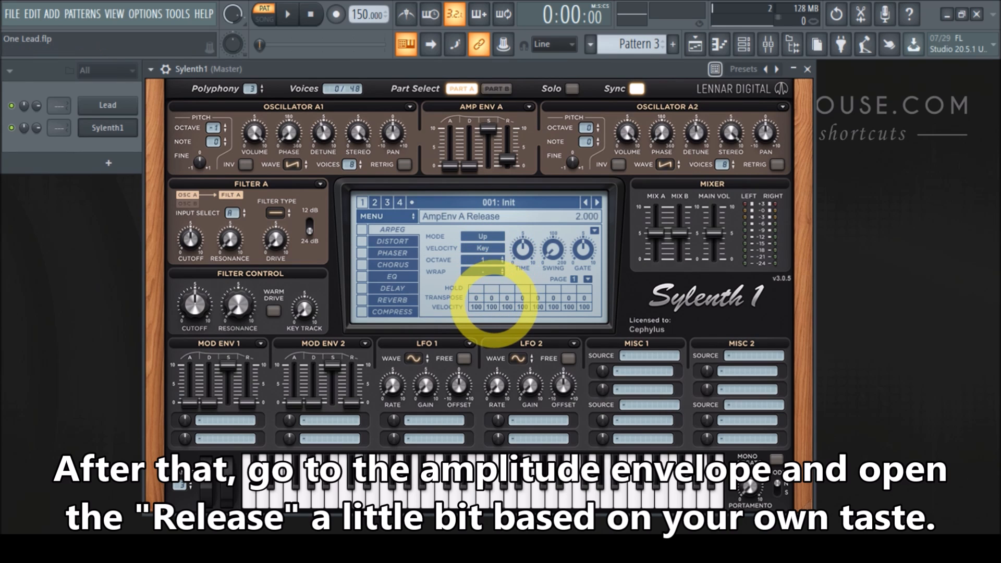
drag(513, 161, 514, 150)
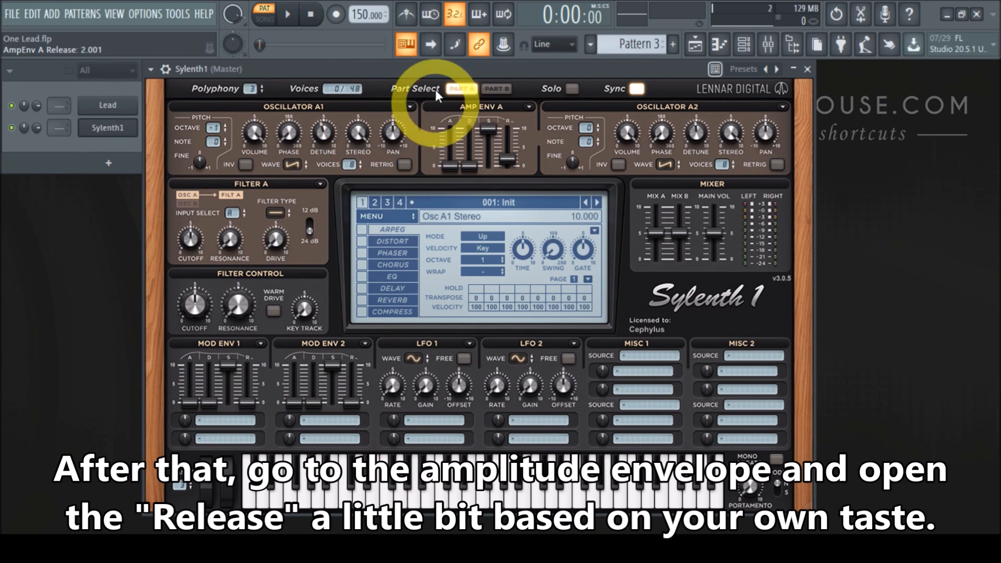
Switch to Pattern 1 and copy the Lead channel's notes.
drag(414, 73, 600, 76)
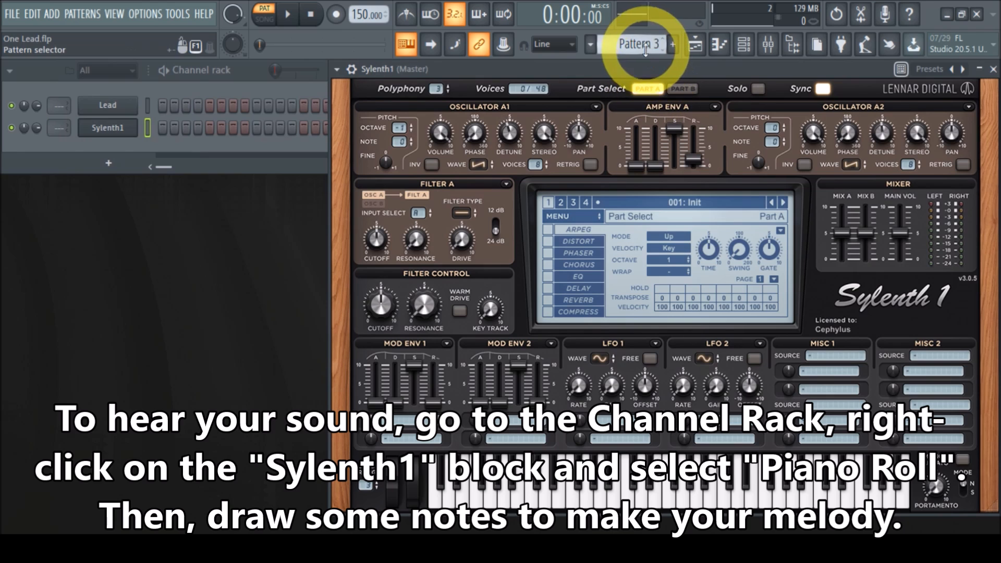
scroll(639, 46, down, 1)
scroll(639, 46, down, 1)
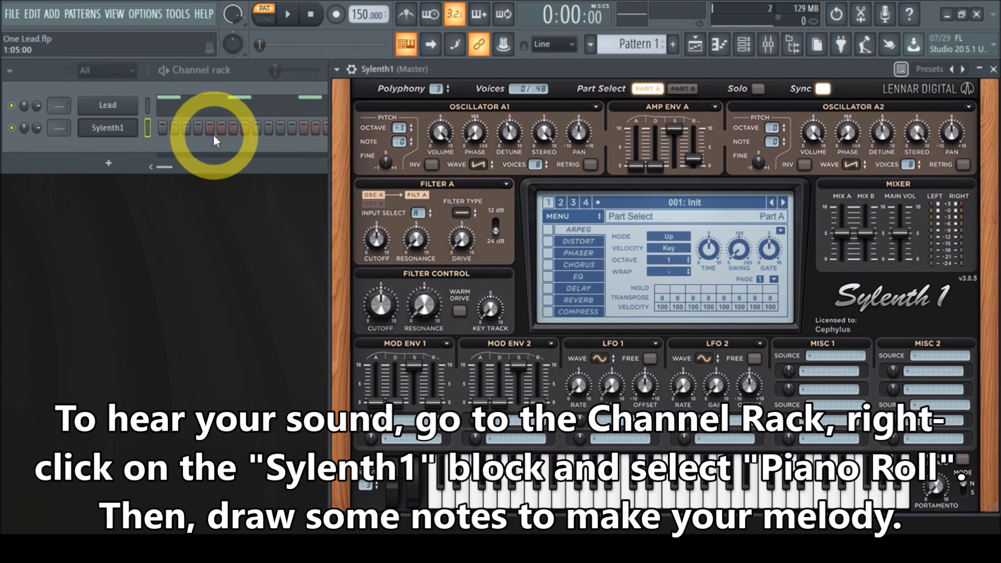
right_click(117, 109)
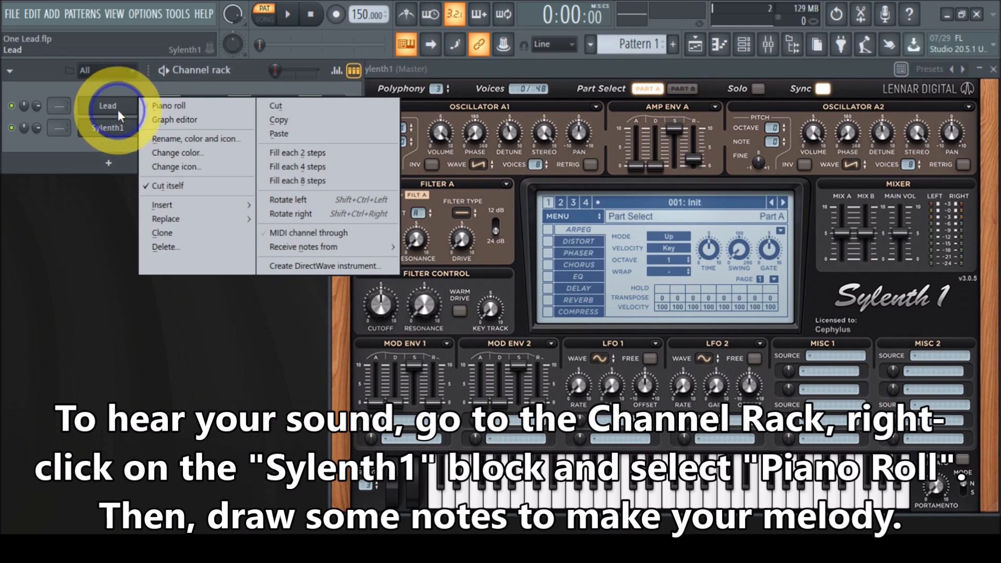
click(293, 118)
Switch back to Pattern 3 and paste the copied notes into the Sylenth1 channel.
scroll(651, 48, up, 2)
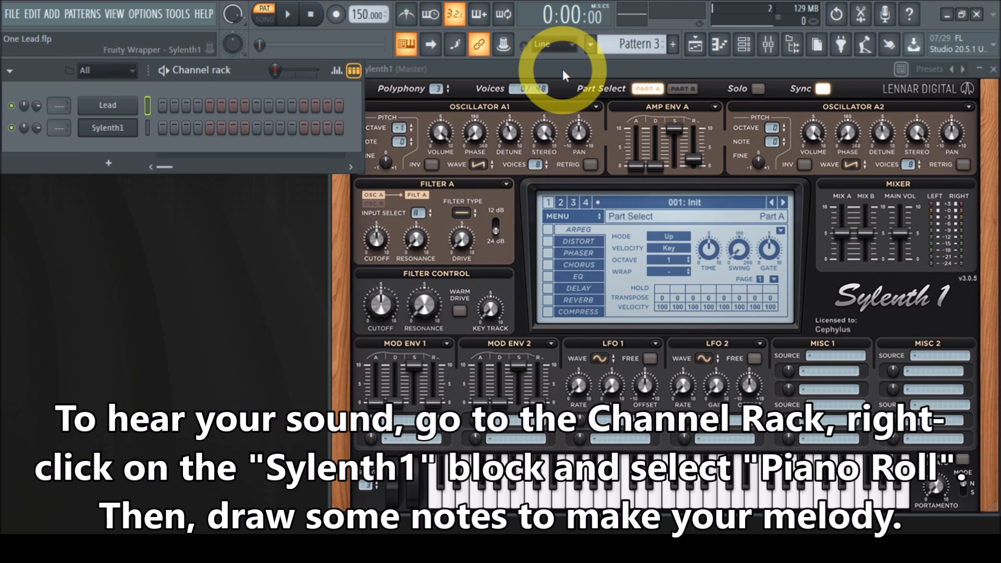
right_click(123, 128)
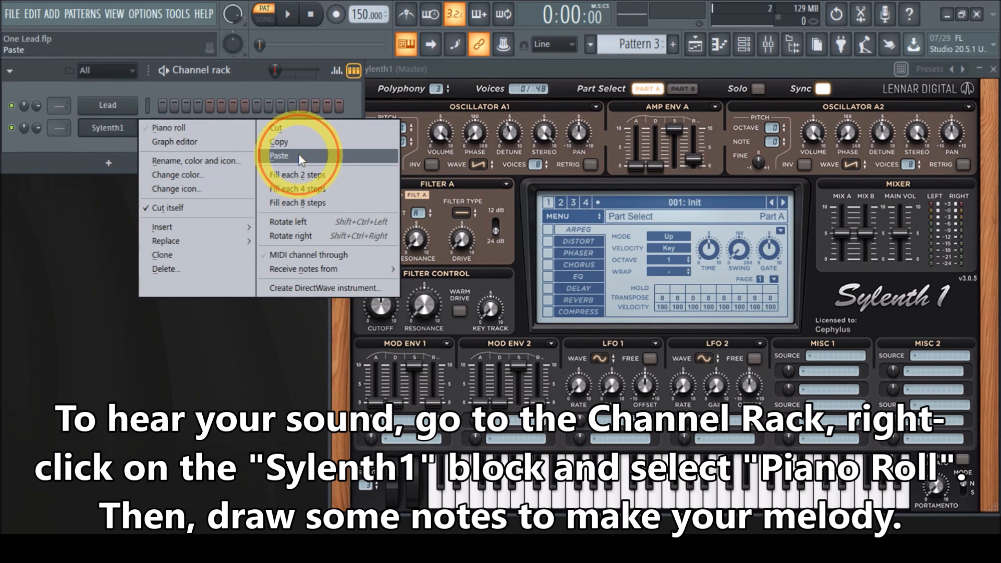
click(298, 155)
Open the Sylenth1 piano roll and play the melody to audition the sound.
click(243, 128)
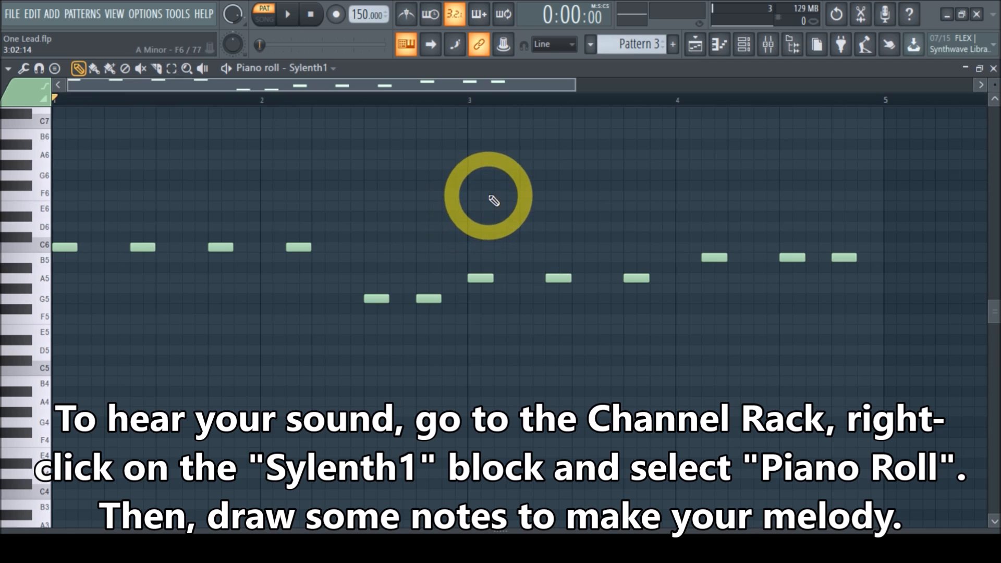
scroll(489, 197, up, 2)
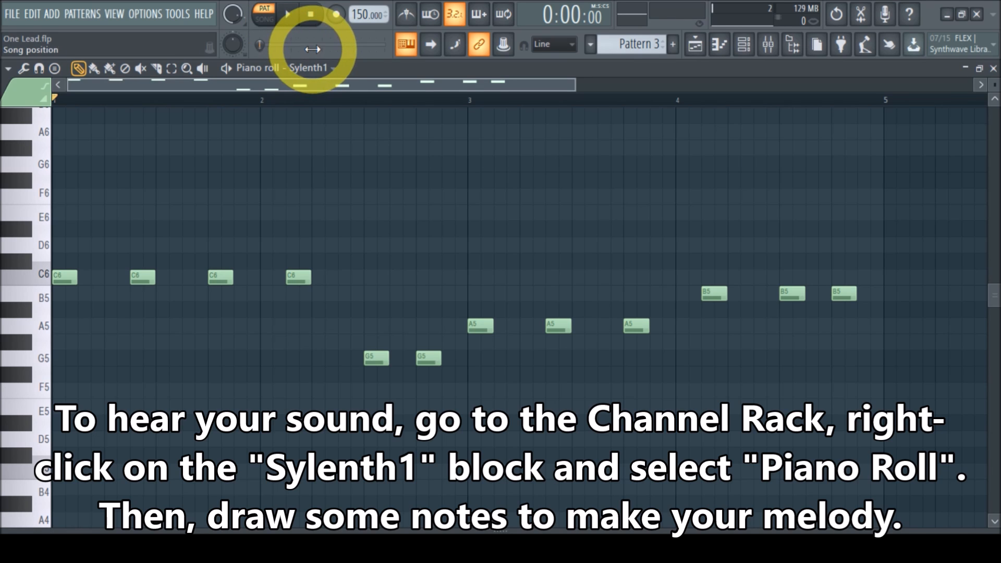
click(286, 21)
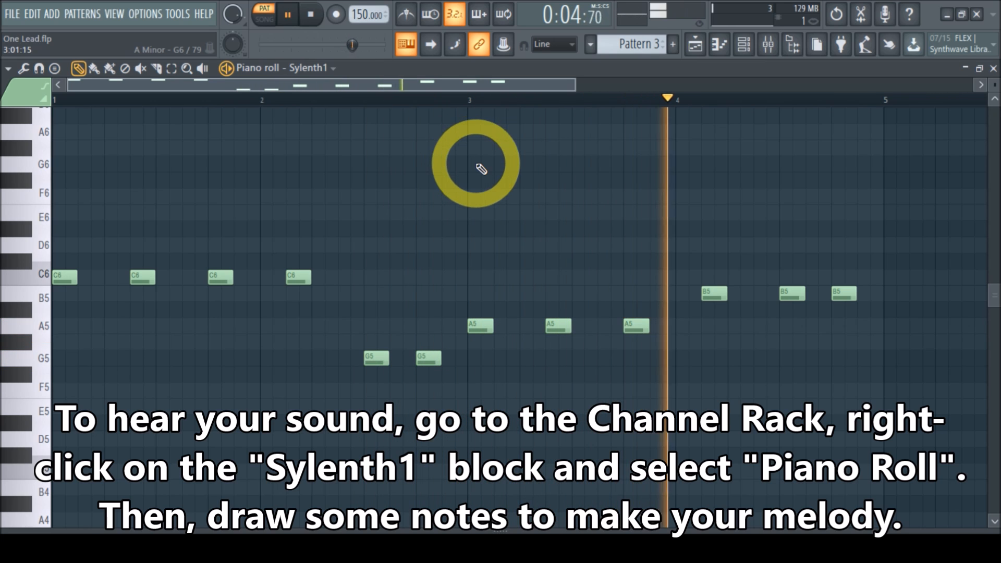
click(318, 18)
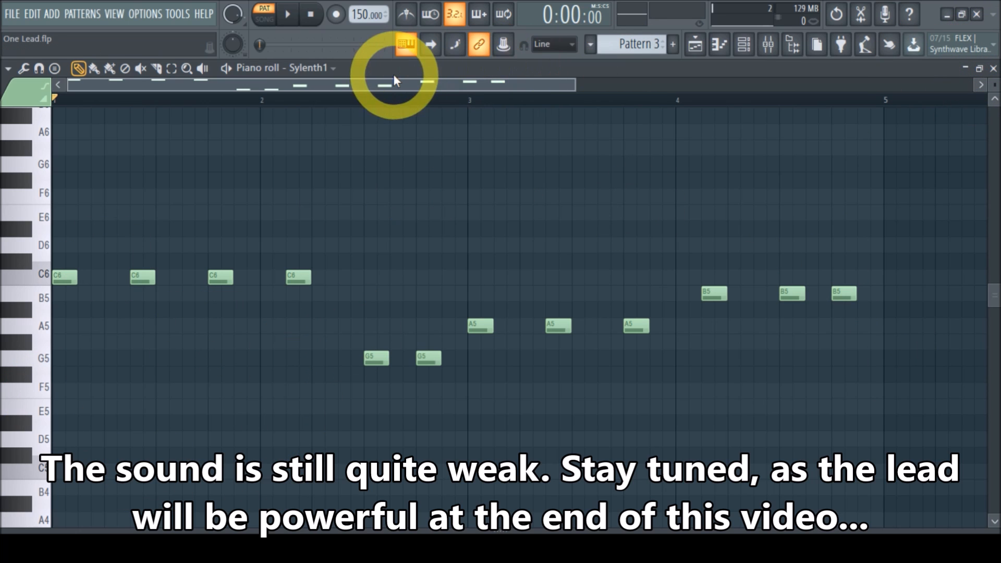
Return to the Sylenth1 window, enable the Chorus effect, and set its depth to 50% and dry/wet to about 25%.
click(993, 69)
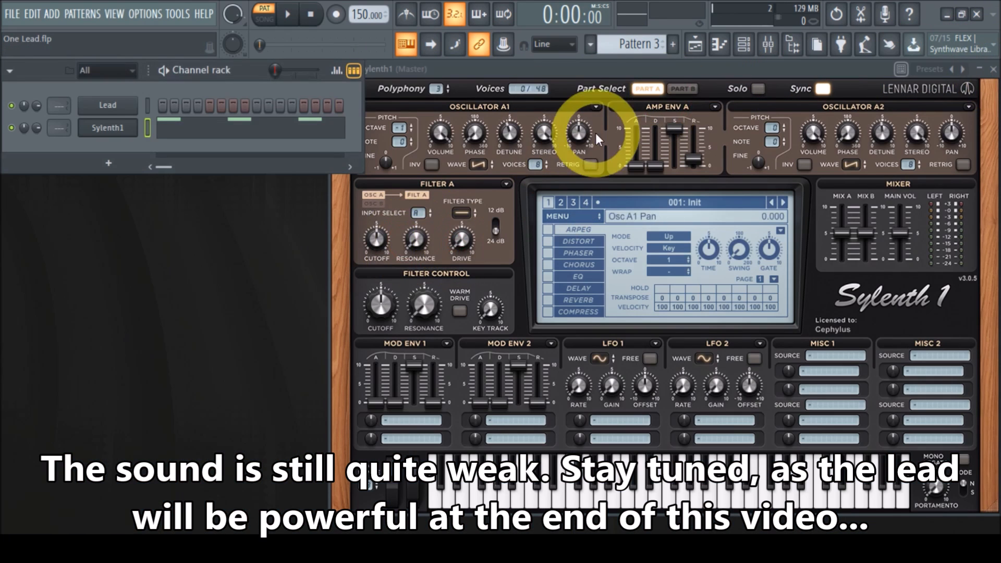
click(594, 72)
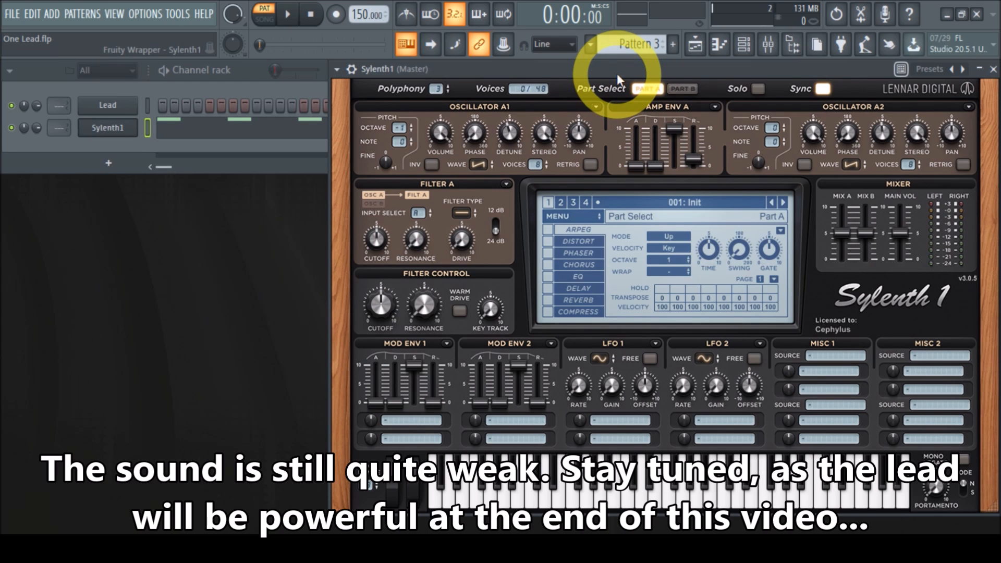
drag(617, 73, 563, 68)
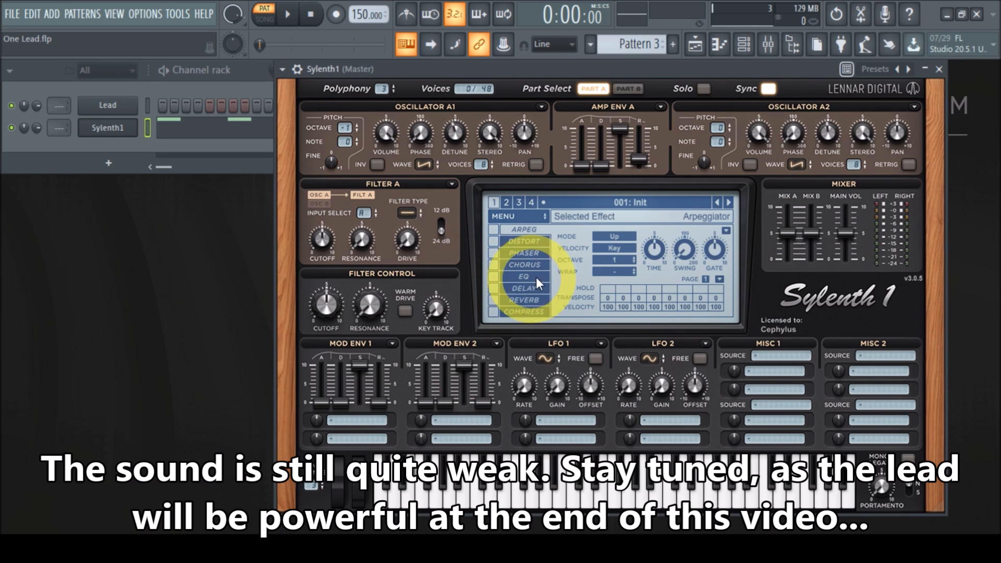
click(521, 266)
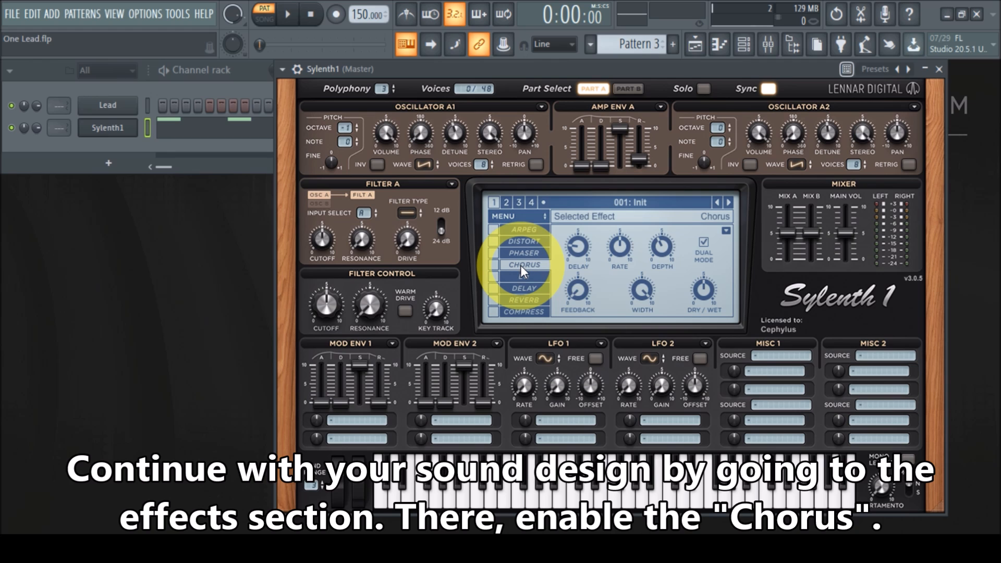
drag(665, 248, 672, 232)
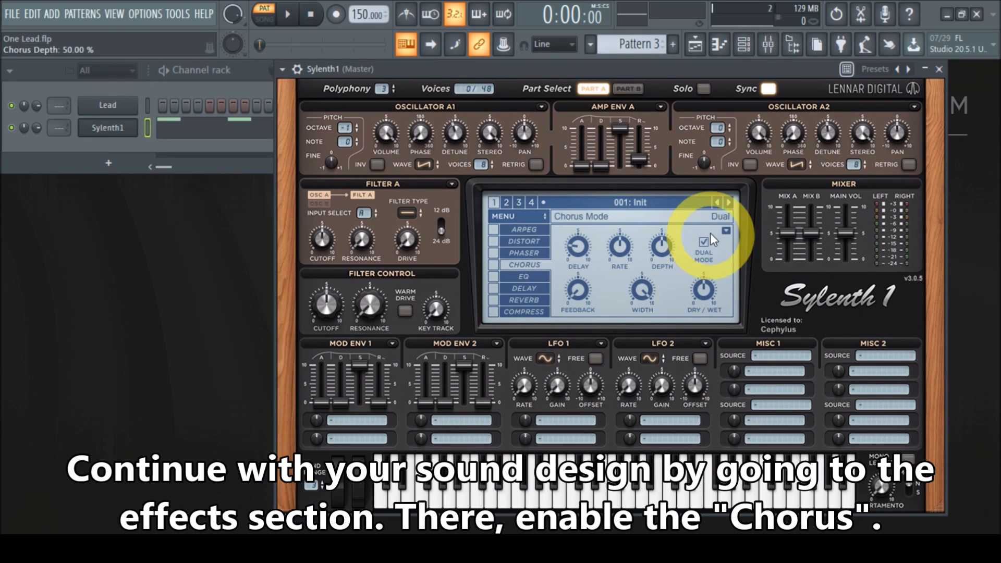
drag(705, 293, 727, 285)
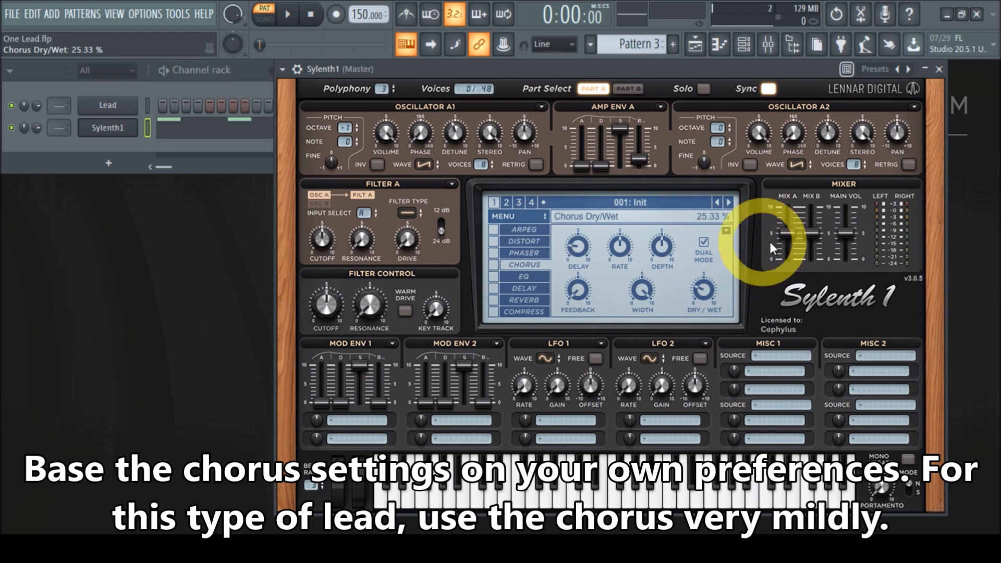
click(498, 266)
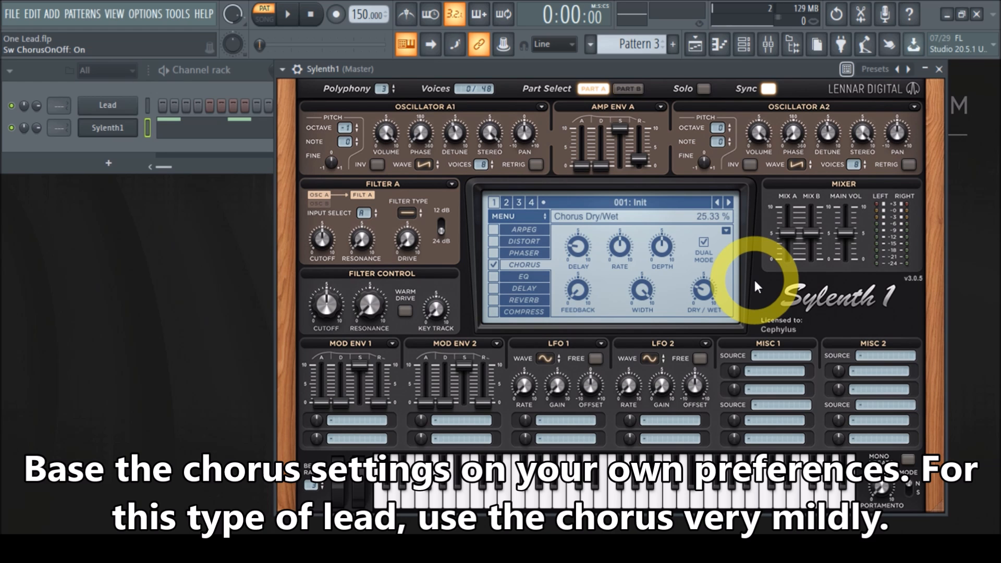
Set the chorus rate to about 3.1 Hz and the delay to about 6.6 ms, and adjust its feedback.
drag(618, 248, 621, 224)
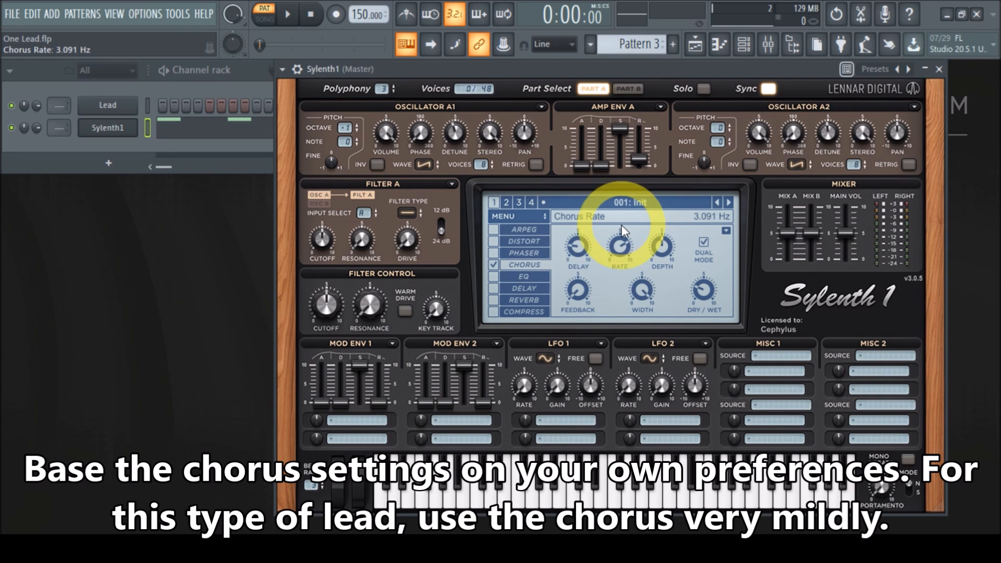
click(644, 292)
drag(578, 244, 576, 255)
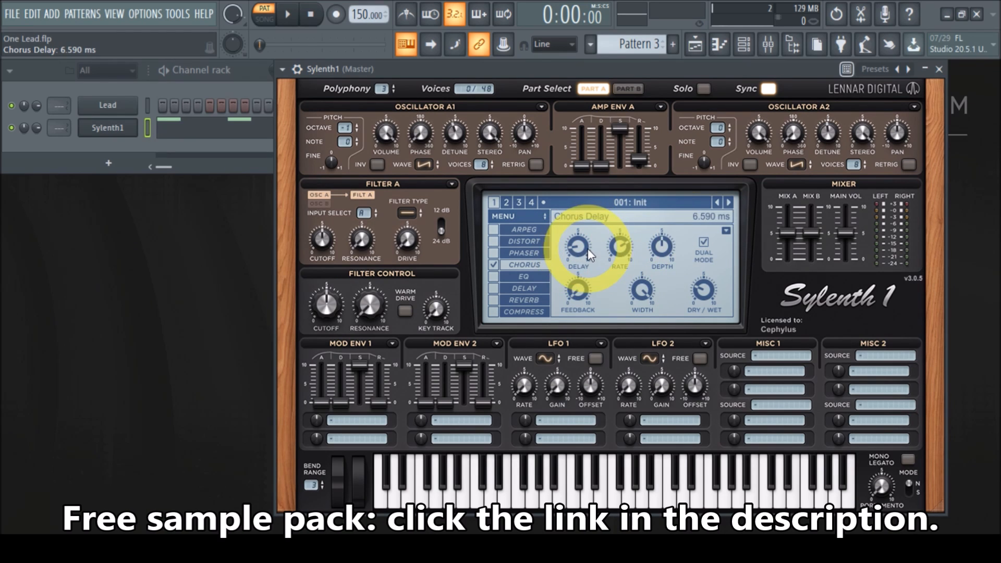
mouse_move(577, 295)
mouse_down()
mouse_move(582, 286)
mouse_move(584, 313)
mouse_up()
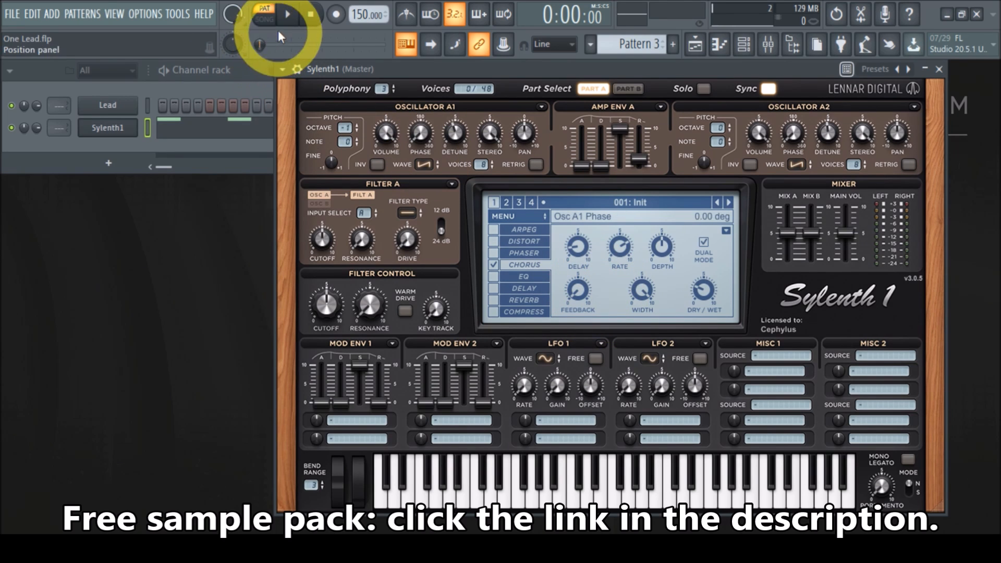
Play the pattern to preview the sound with chorus, then stop playback.
click(287, 14)
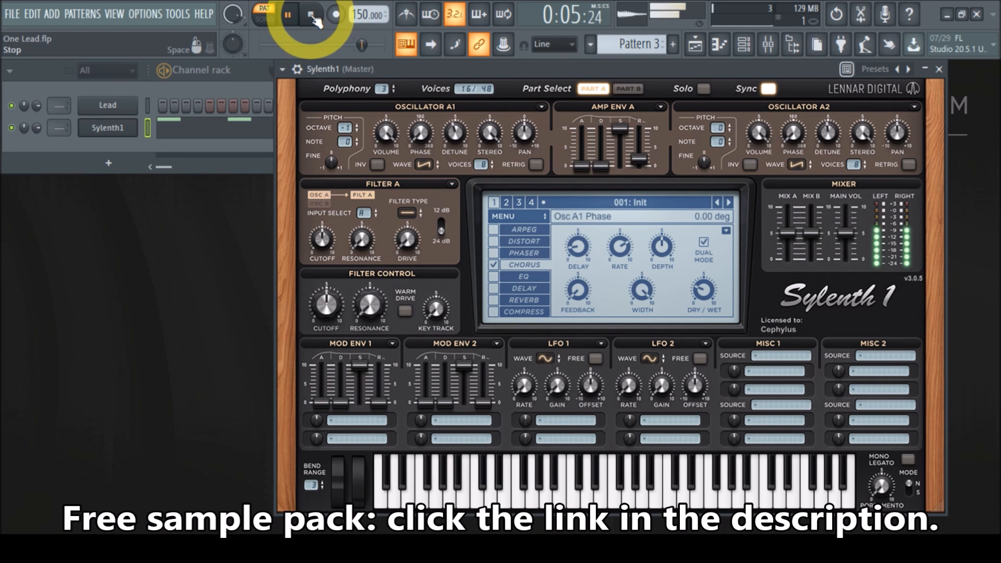
click(312, 16)
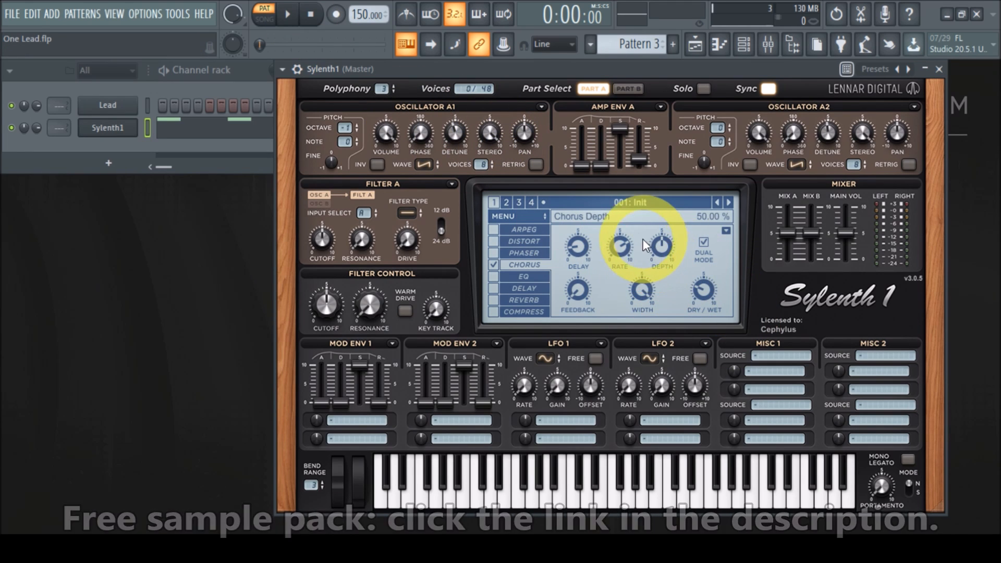
Enable the EQ effect, open its settings, and adjust the treble knob.
click(494, 276)
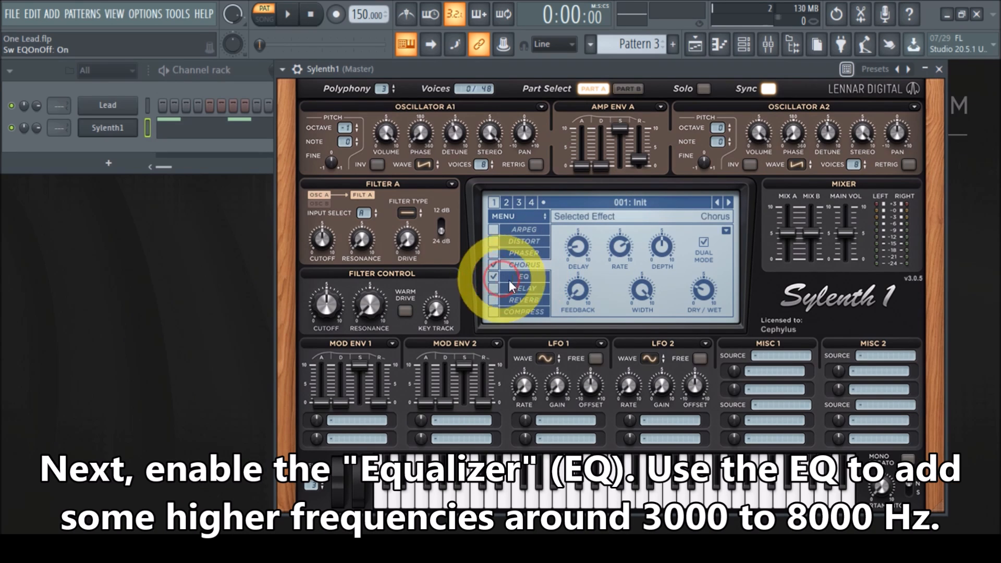
click(529, 279)
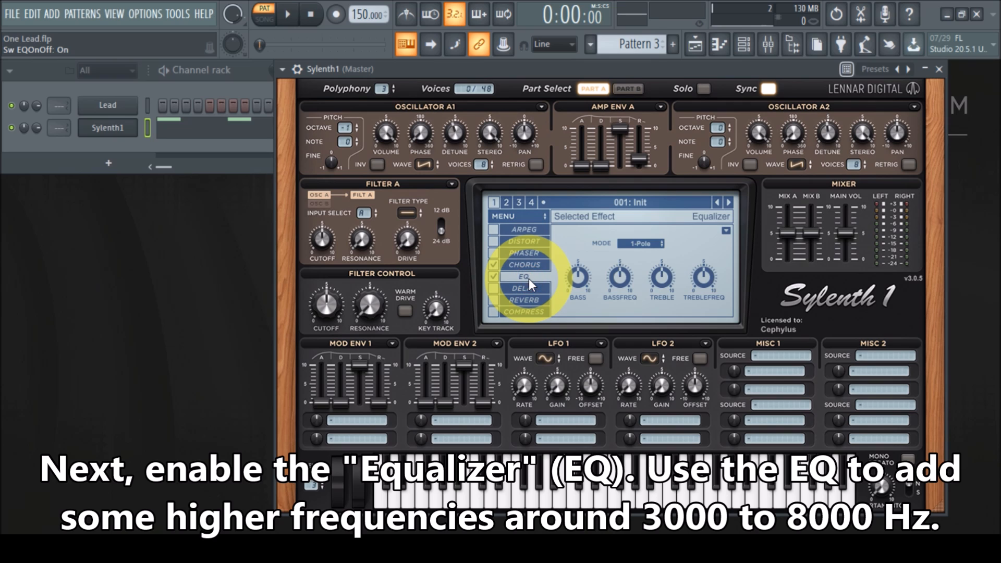
mouse_move(658, 282)
mouse_down()
mouse_move(651, 288)
mouse_move(755, 261)
mouse_move(657, 301)
mouse_up()
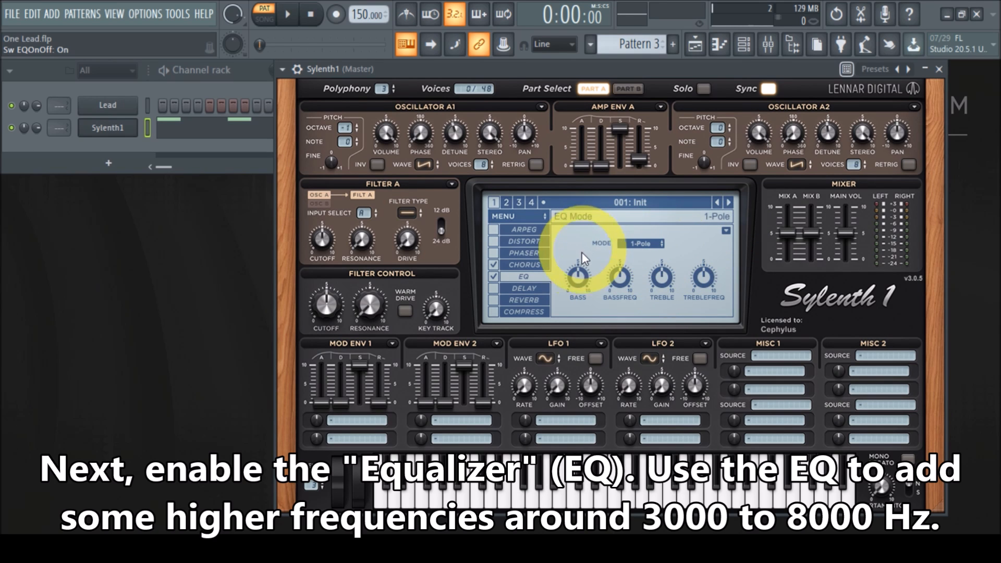
Turn the EQ bass down to 0 dB and lower the bass frequency.
drag(576, 277, 558, 376)
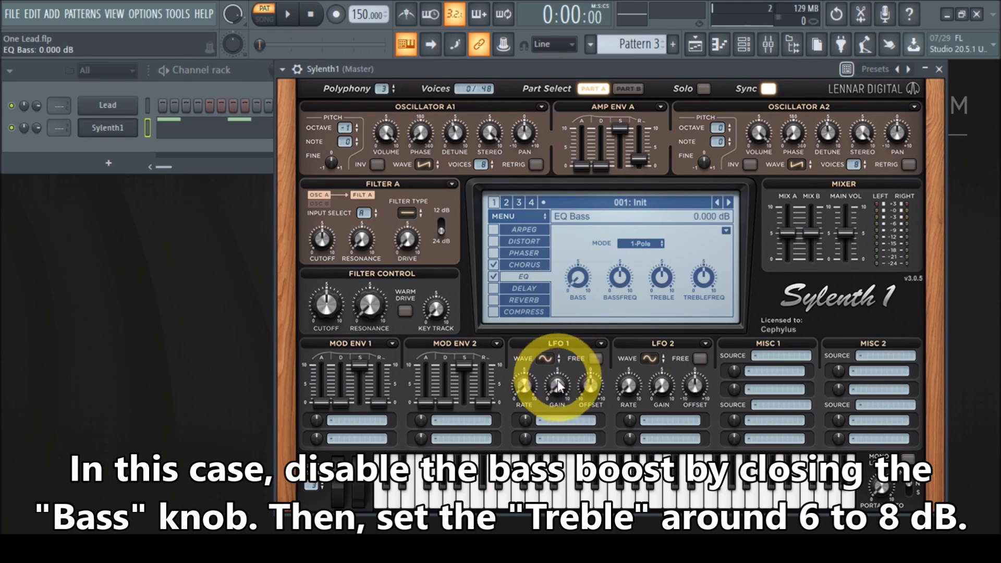
drag(620, 275, 604, 402)
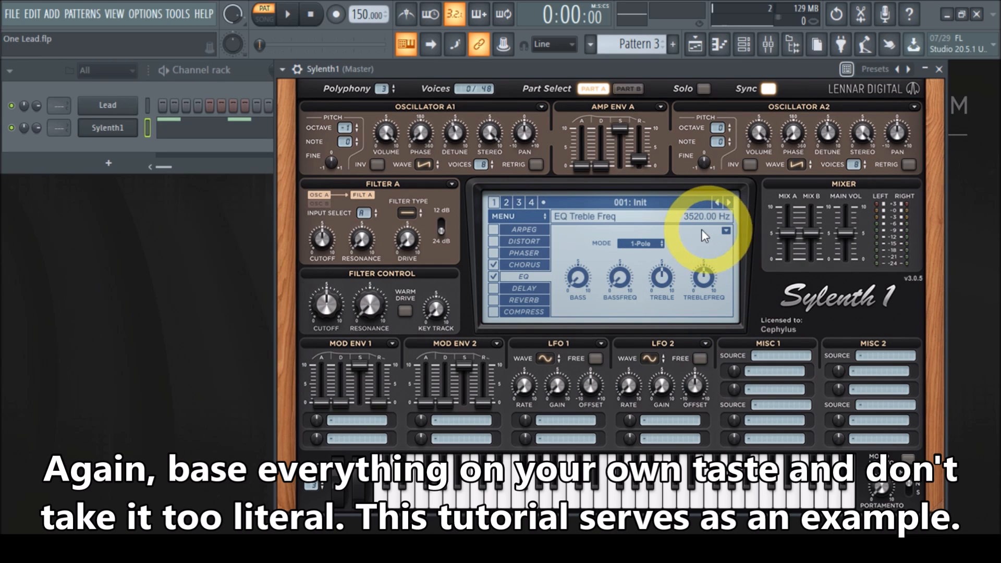
Play the pattern to preview the sound with EQ, then stop playback.
click(494, 289)
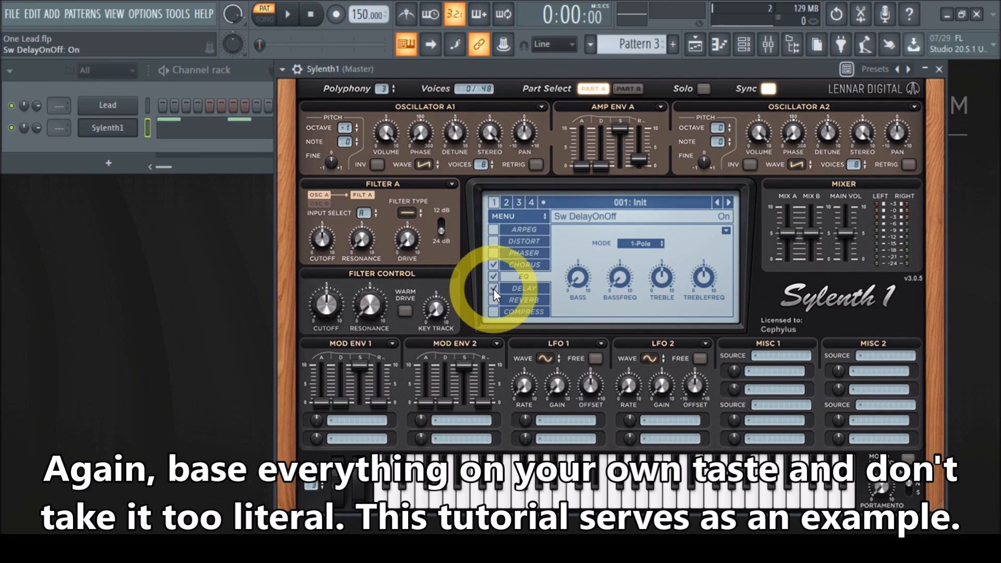
click(493, 289)
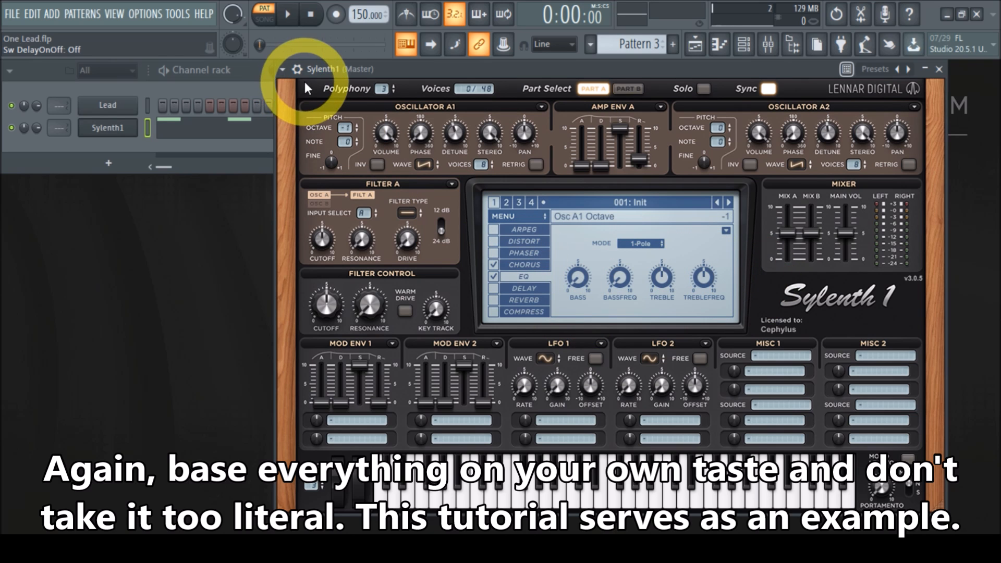
click(290, 16)
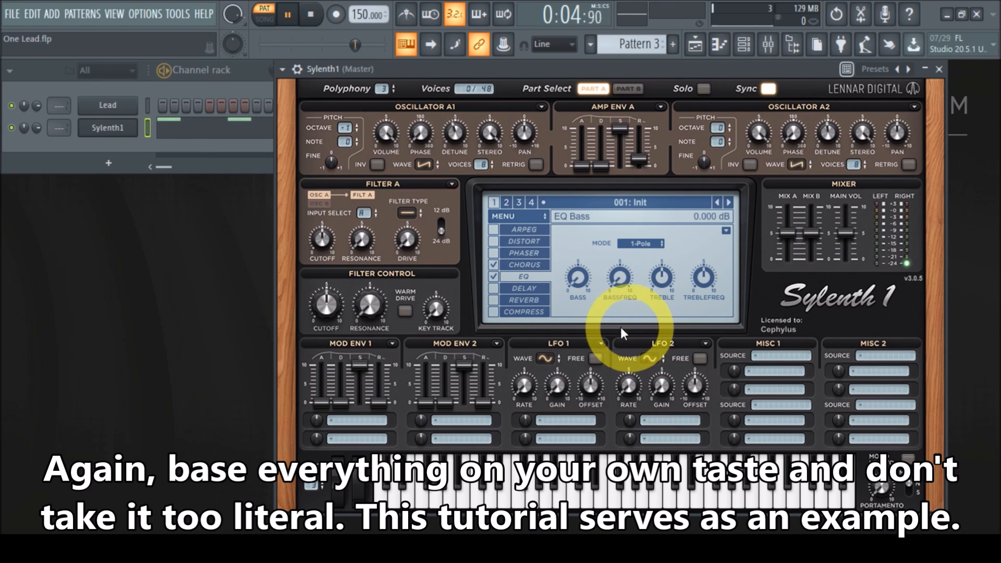
click(313, 16)
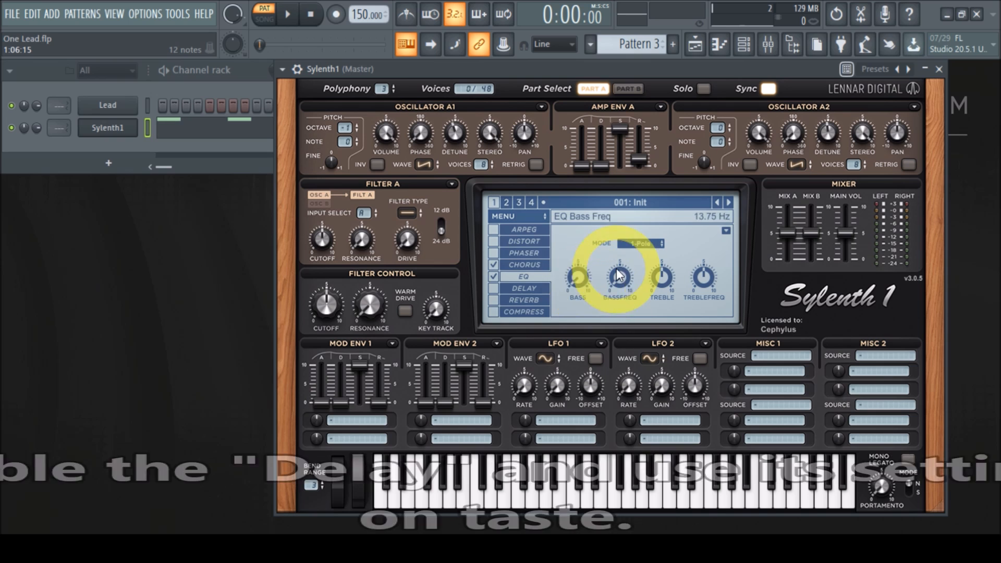
Enable the Delay effect and set different left and right delay times, with the right at 1/4T.
click(534, 289)
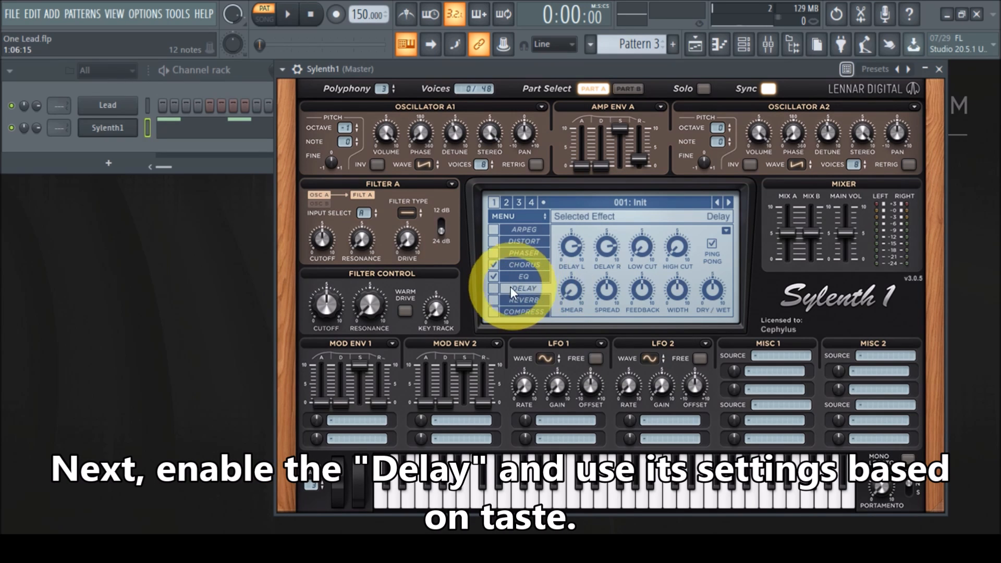
click(492, 289)
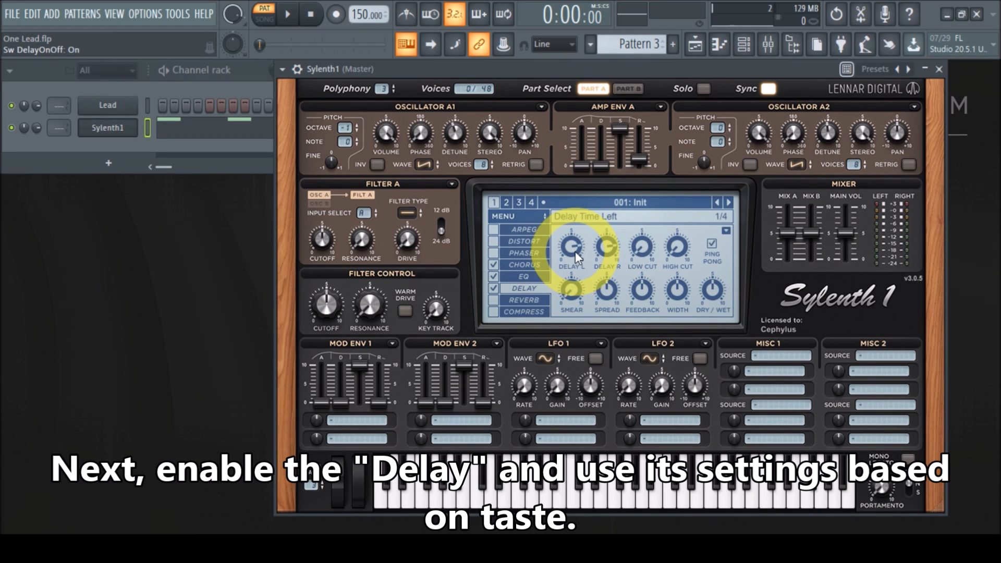
scroll(605, 246, down, 2)
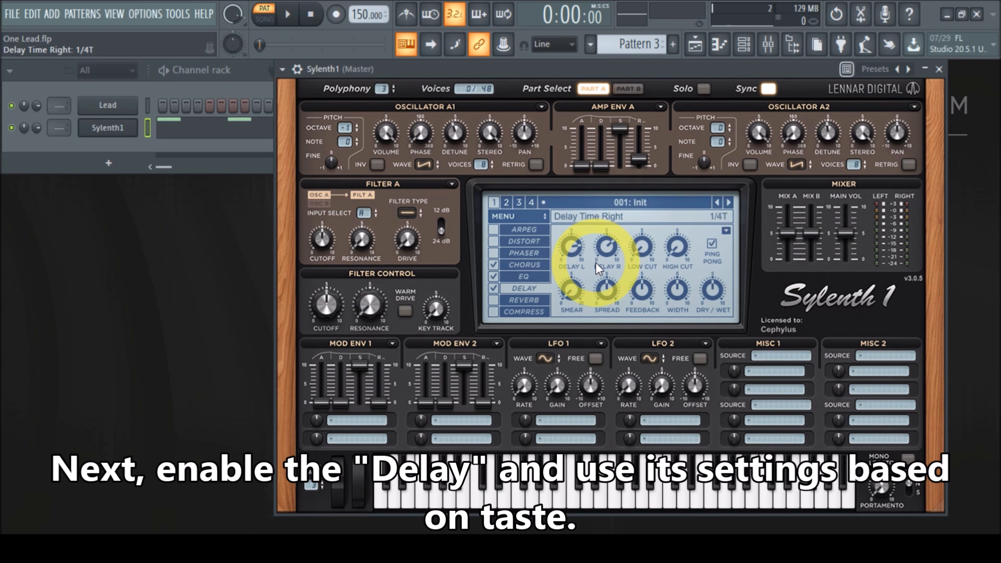
scroll(595, 262, down, 1)
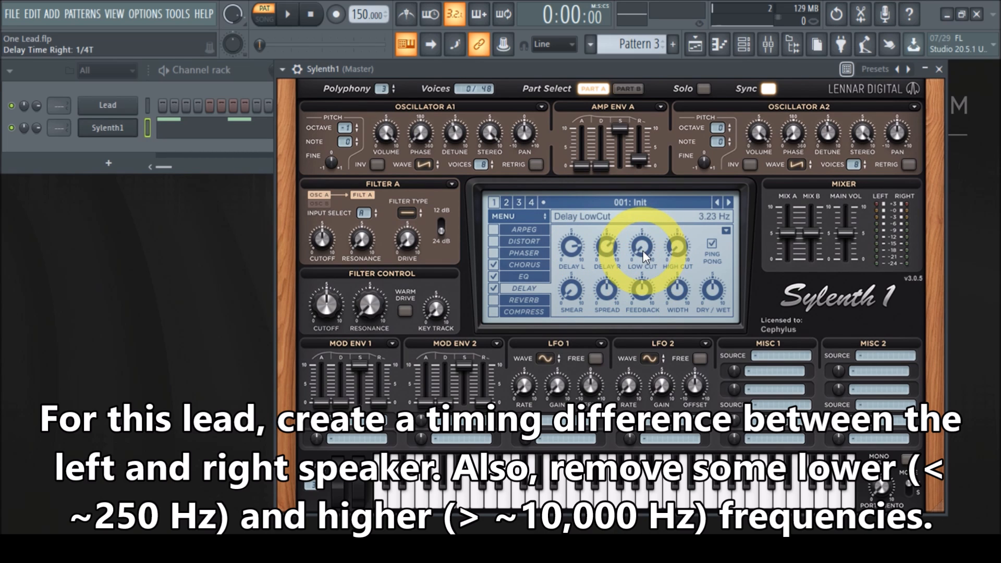
Set the delay low cut to about 259 Hz and the high cut to about 10,271 Hz.
drag(643, 253, 647, 154)
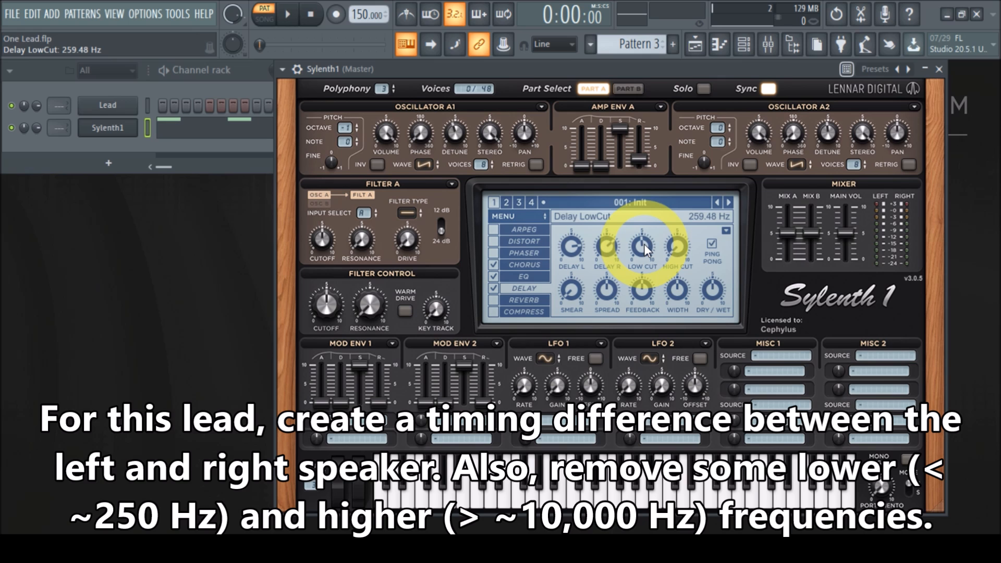
mouse_move(675, 255)
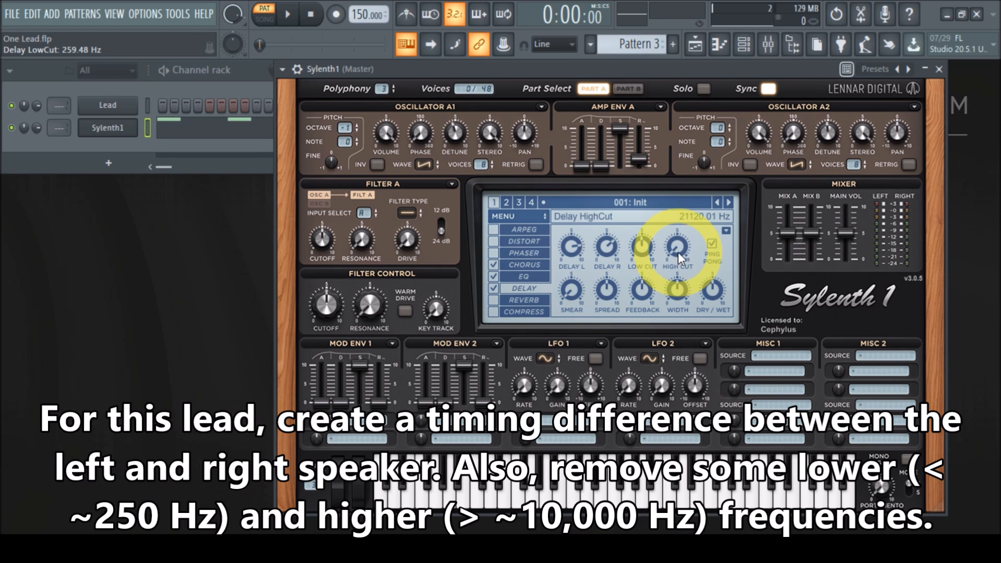
mouse_move(677, 248)
mouse_down()
mouse_move(676, 223)
mouse_move(676, 246)
mouse_up()
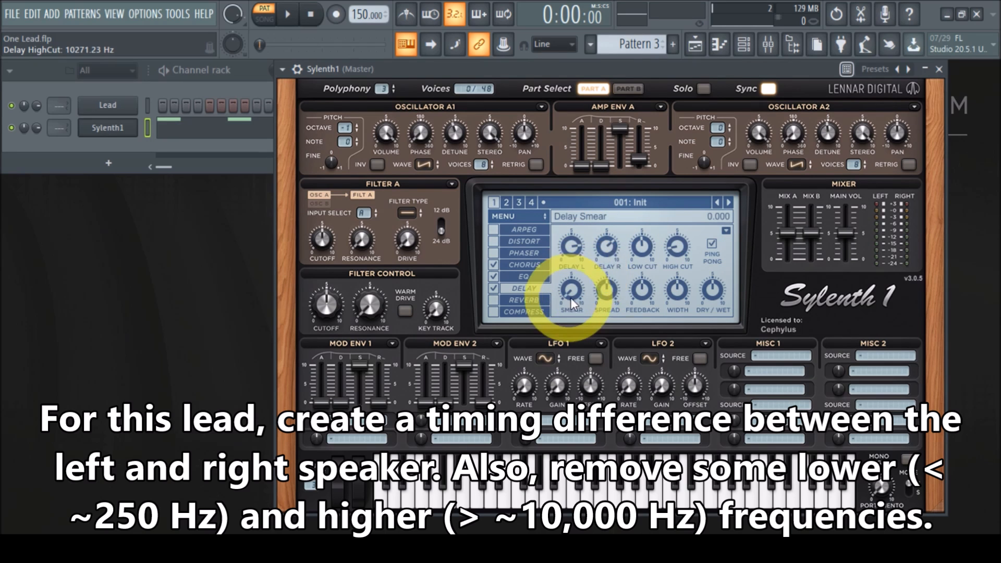
Set the delay smear to about 1.97, spread to 100%, feedback to about 64% and width to 100%.
drag(574, 292, 571, 246)
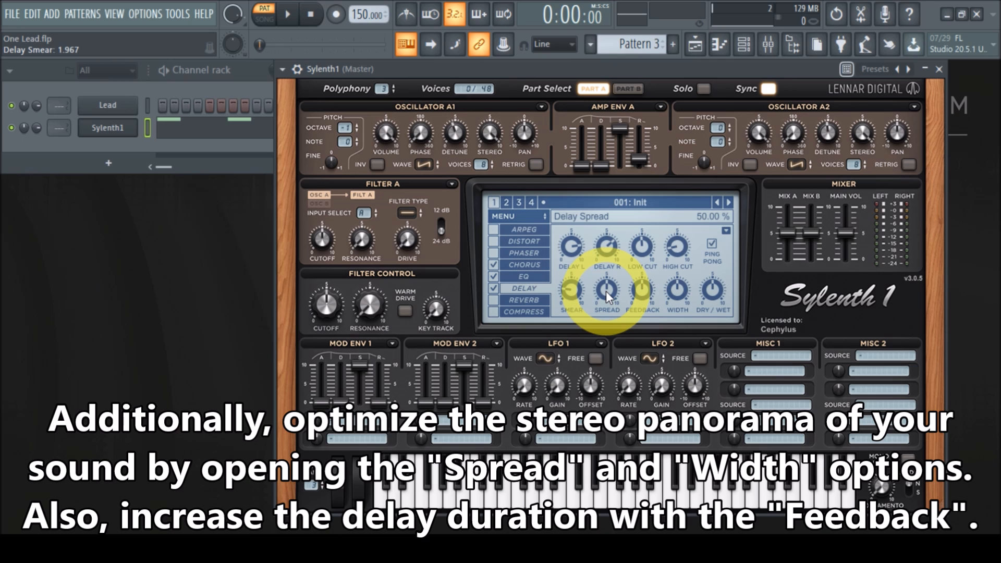
drag(605, 290, 608, 130)
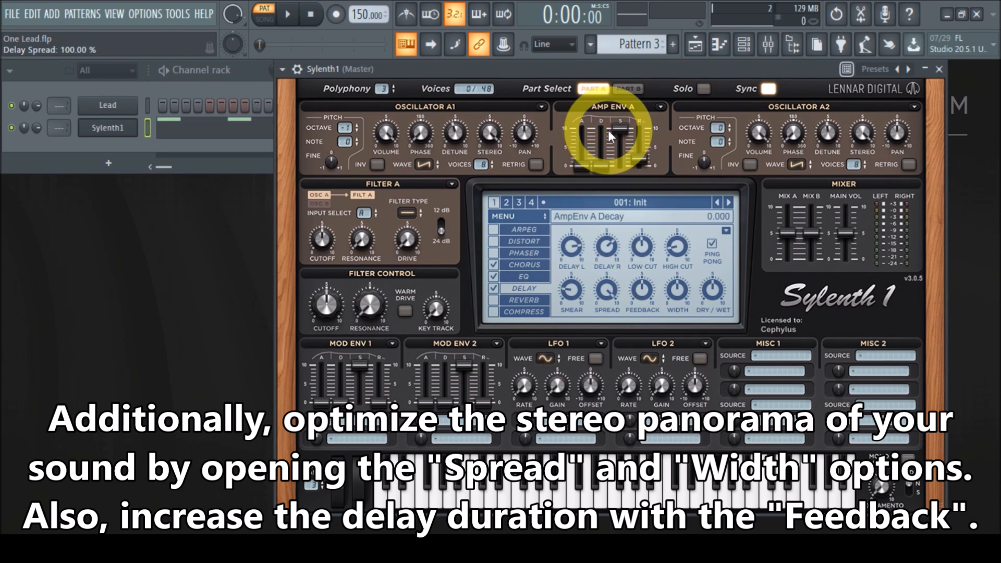
drag(643, 293, 646, 260)
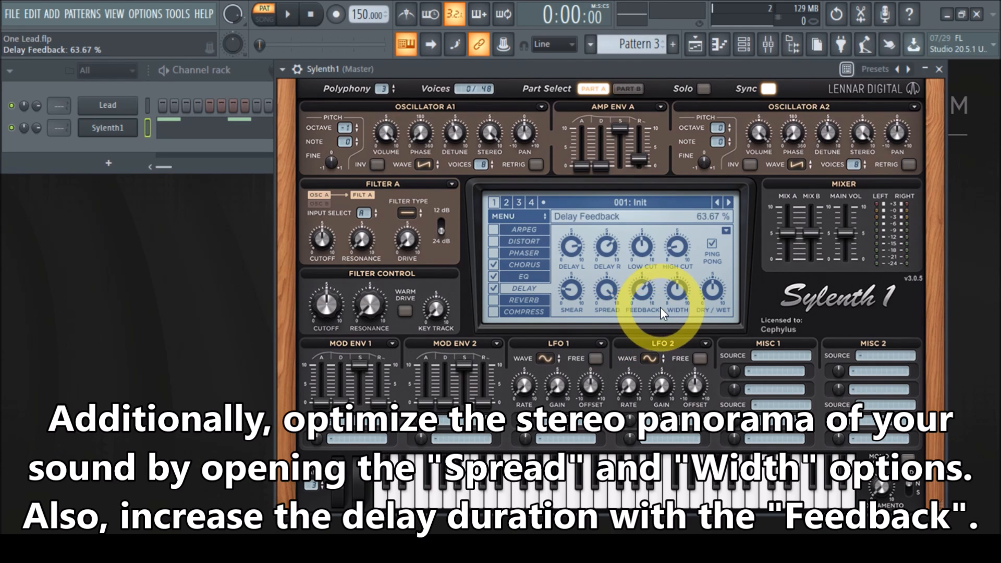
drag(677, 294, 695, 144)
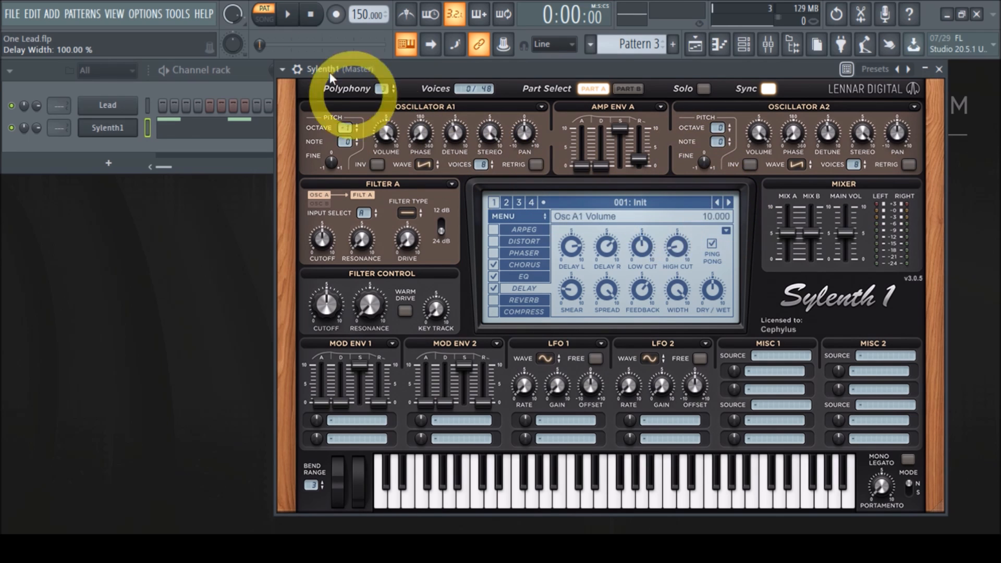
Play the pattern to preview the delay, raise the Mix A level, and stop playback.
click(288, 14)
drag(841, 237, 847, 91)
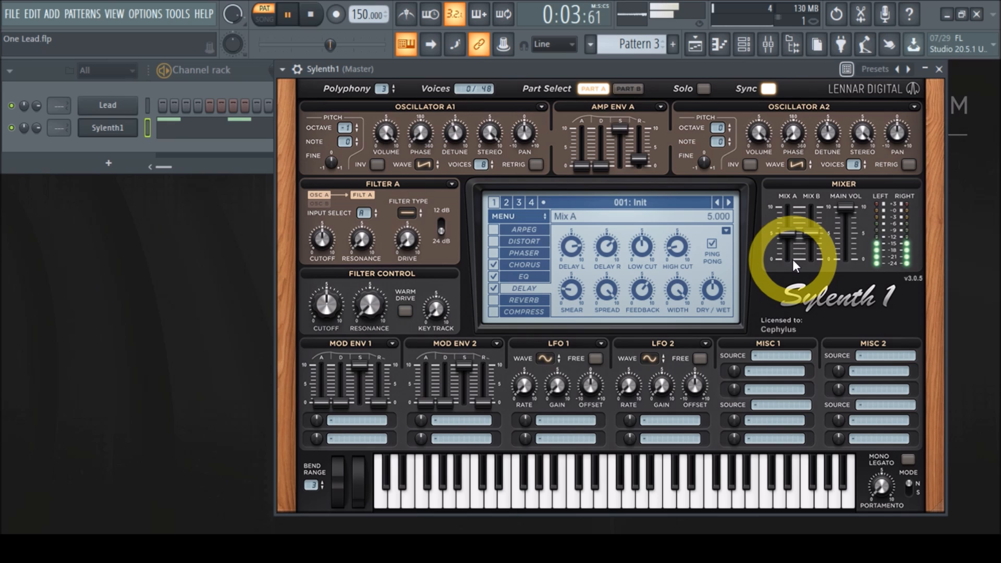
click(313, 19)
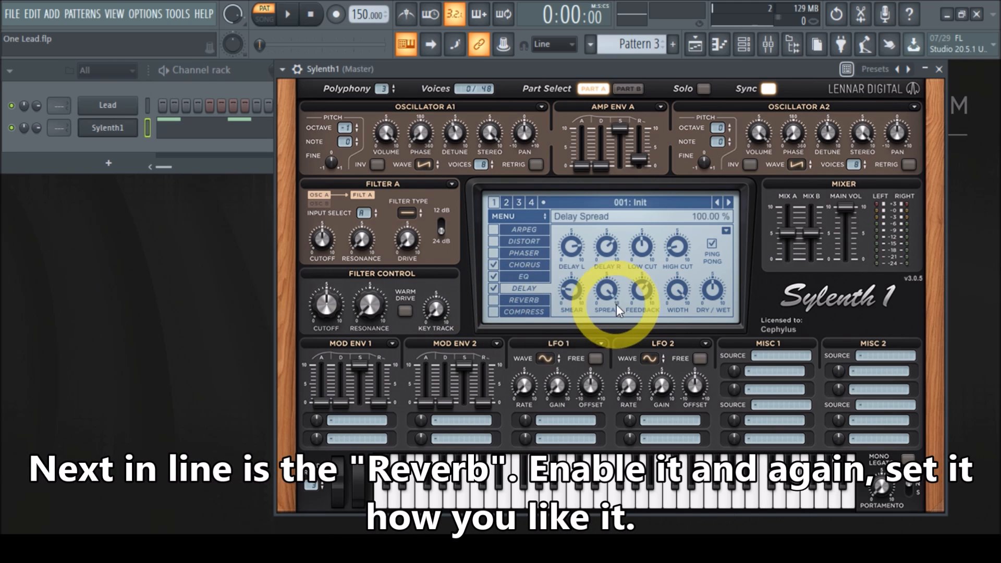
Enable the Reverb effect and set its damp to 2.000 and dry/wet to about 53%.
click(493, 301)
click(518, 300)
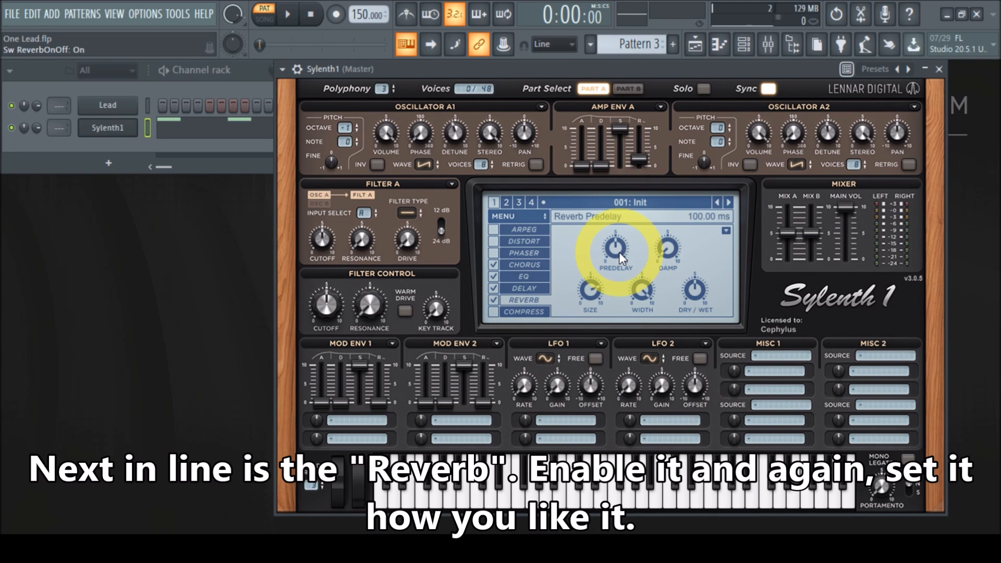
mouse_move(671, 252)
mouse_down()
mouse_move(670, 223)
mouse_move(665, 246)
mouse_move(668, 237)
mouse_up()
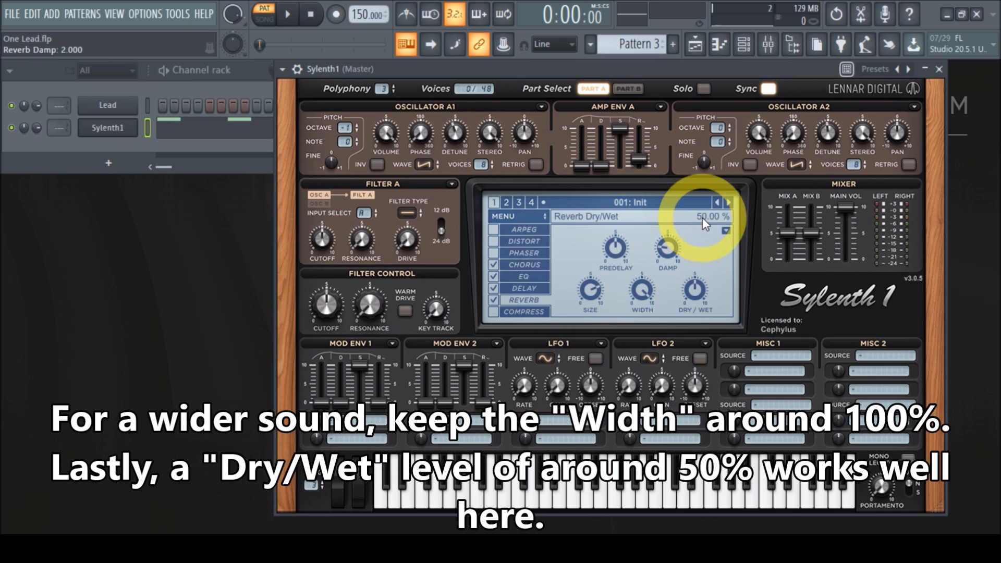
drag(695, 291, 693, 285)
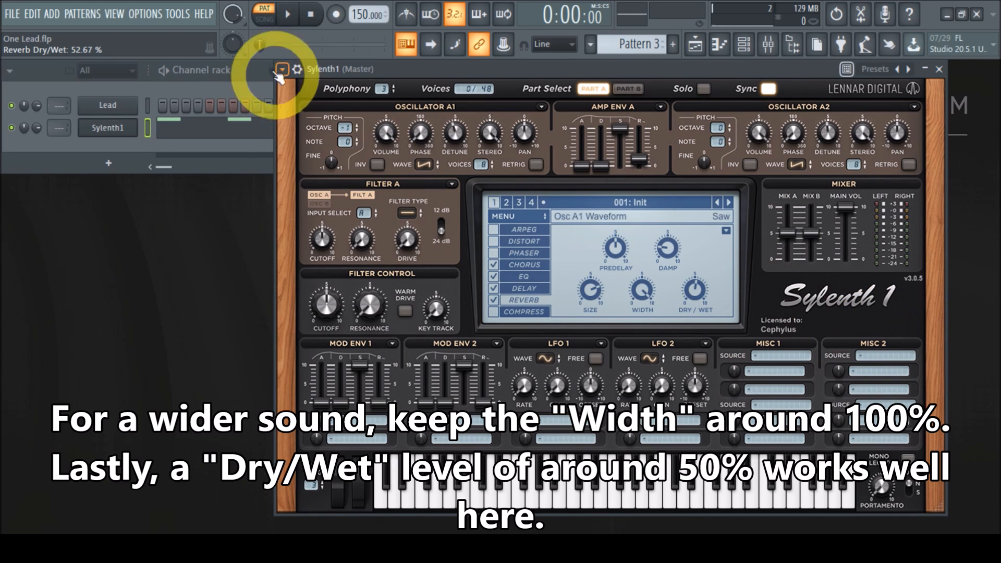
Play the pattern to preview the reverb, then stop playback.
click(289, 13)
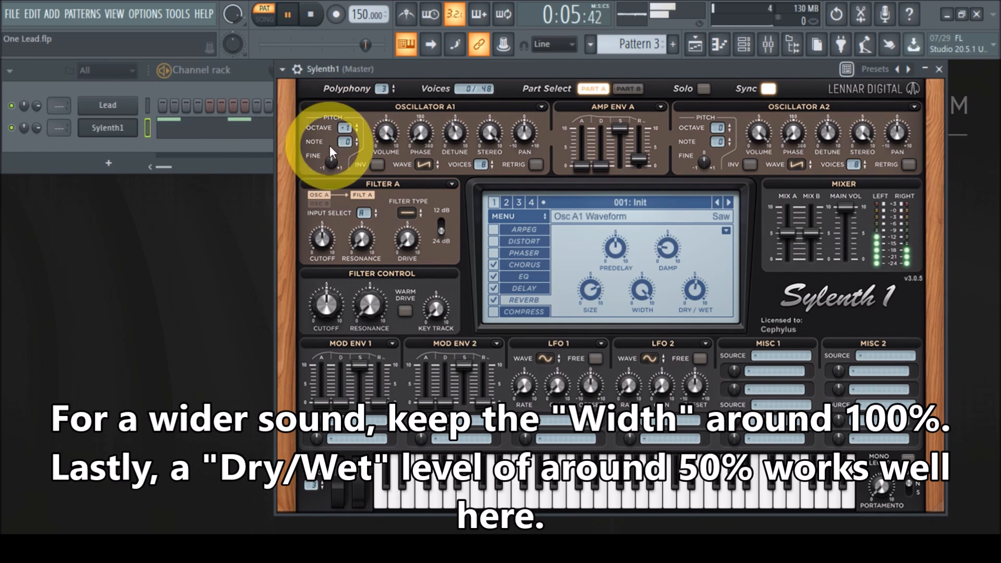
click(311, 14)
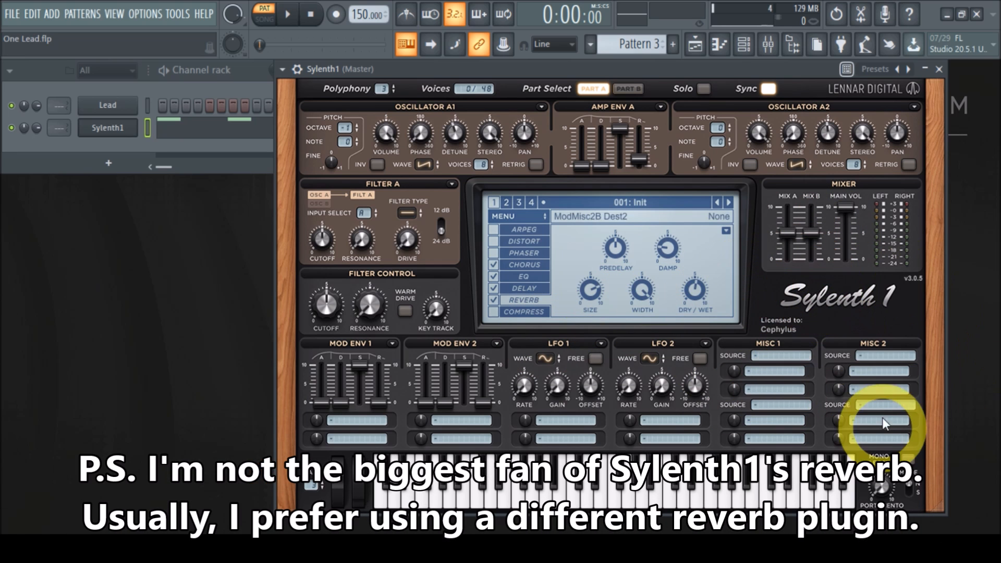
Enable the Compressor and set its ratio to about 2.5:1 and threshold to -13 dB.
click(493, 312)
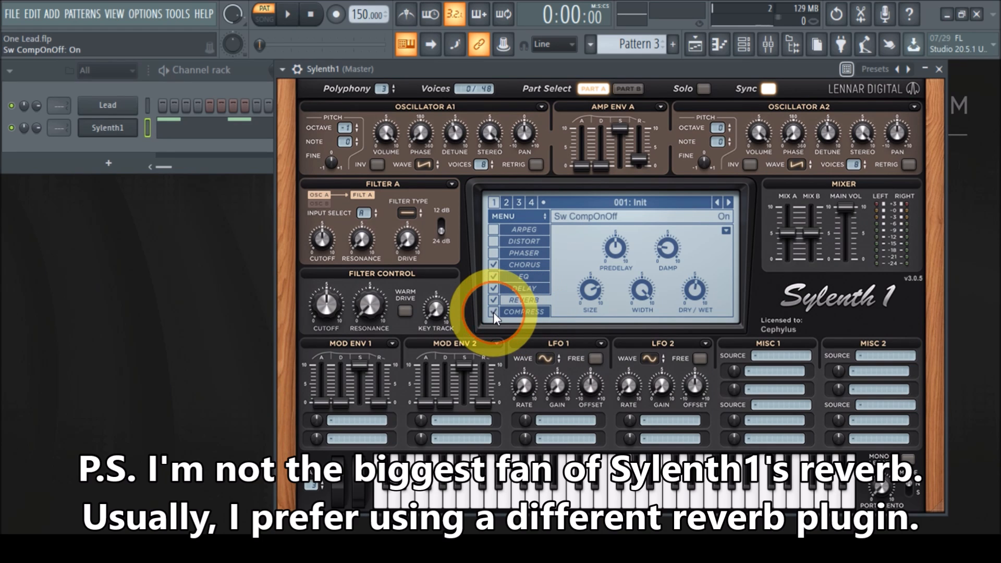
click(525, 311)
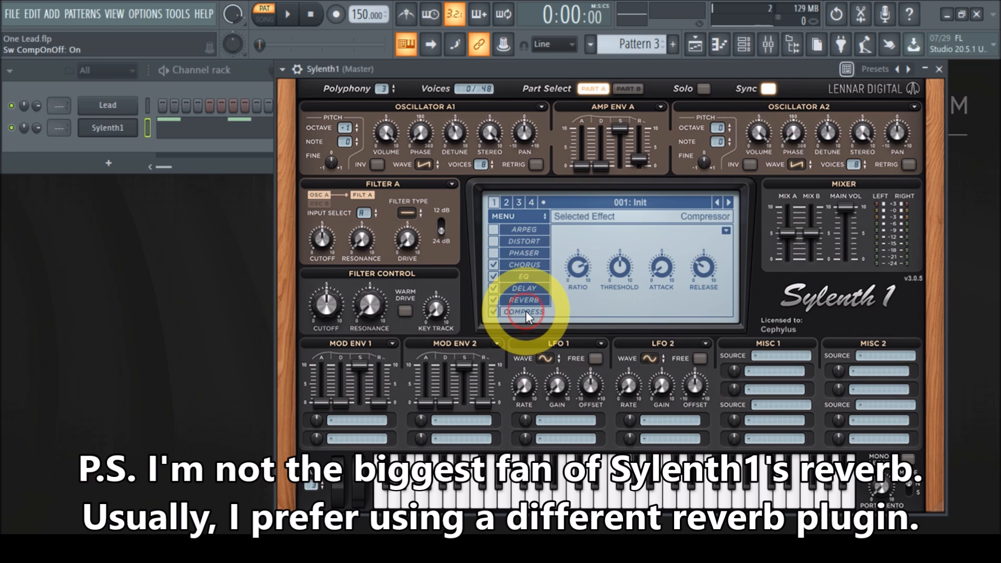
click(574, 273)
drag(574, 273, 564, 288)
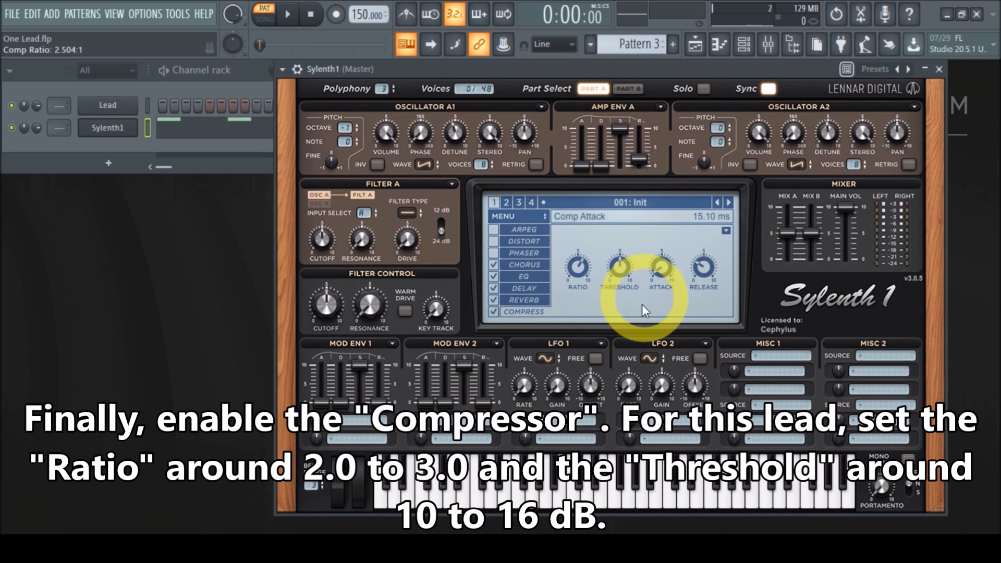
drag(621, 262, 617, 280)
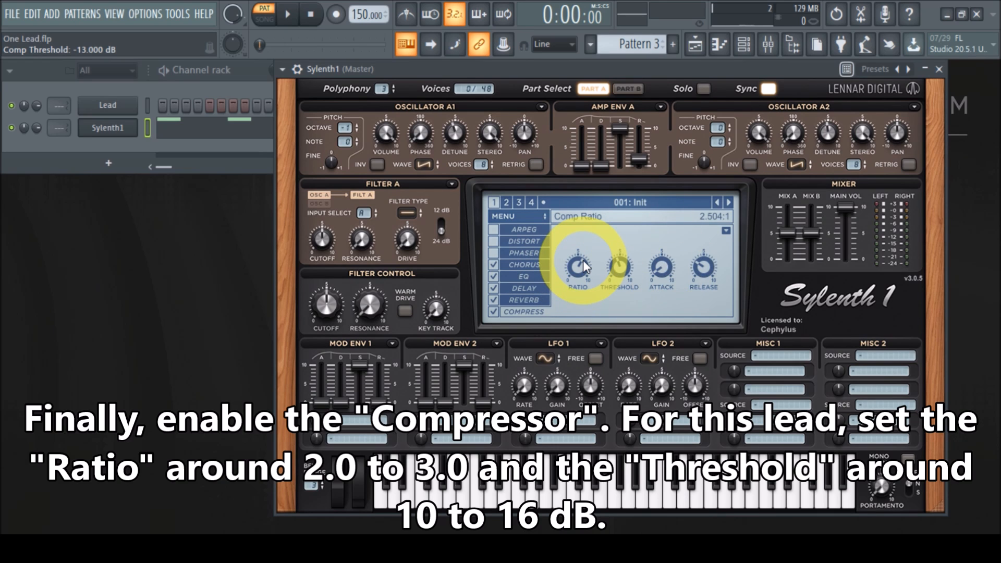
Set the compressor attack to about 26 ms and release to about 53 ms.
drag(659, 271, 658, 264)
click(659, 273)
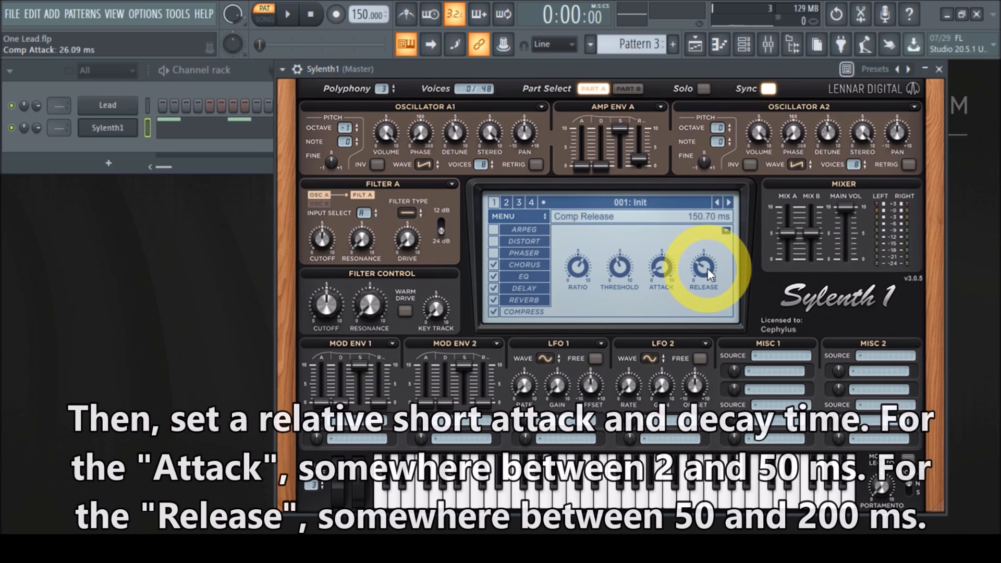
drag(704, 270, 691, 299)
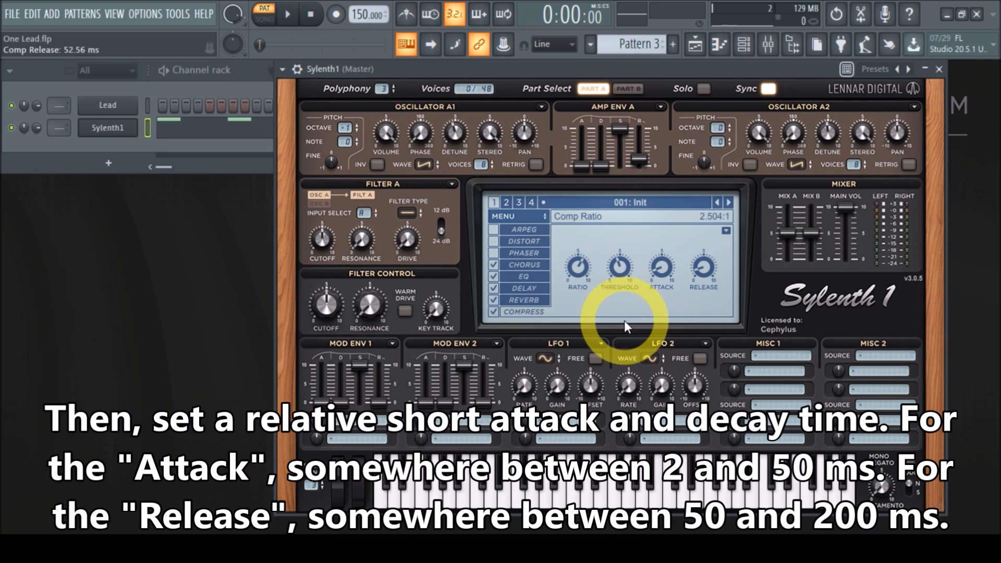
Play the pattern to preview the finished lead, then stop playback.
click(287, 15)
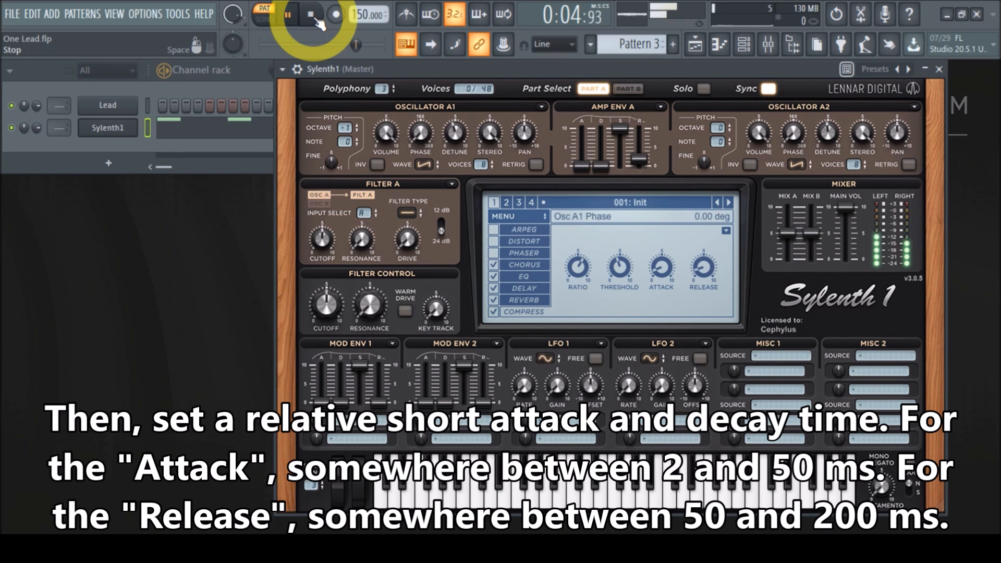
click(318, 22)
click(494, 433)
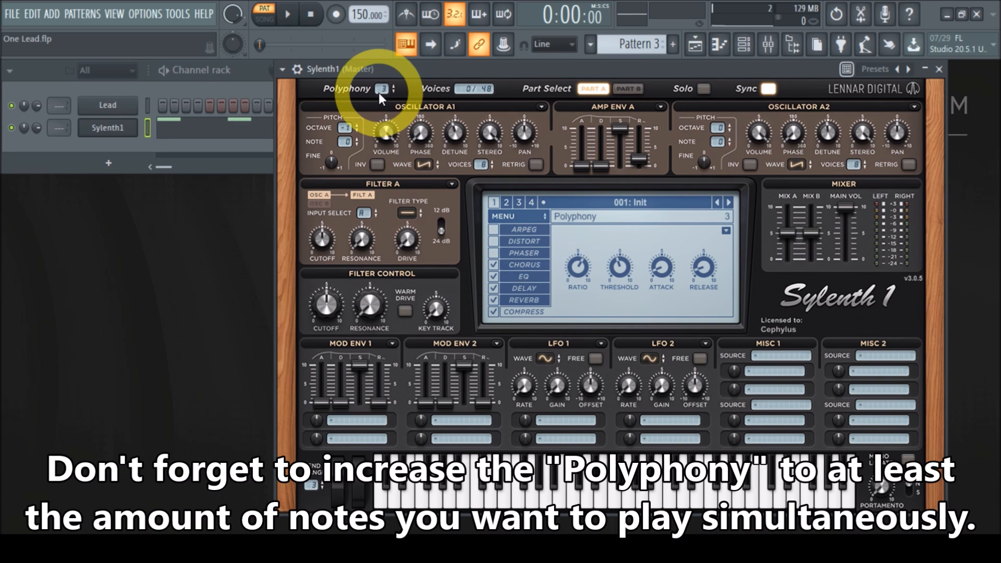
Raise Sylenth1's polyphony to 5 and close the plugin window.
drag(379, 92, 391, 69)
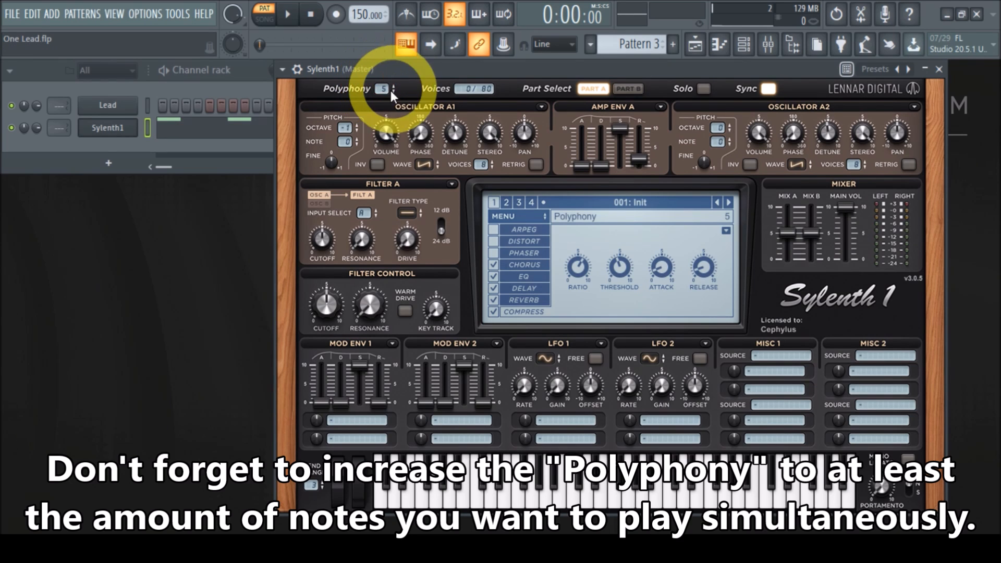
drag(384, 89, 389, 80)
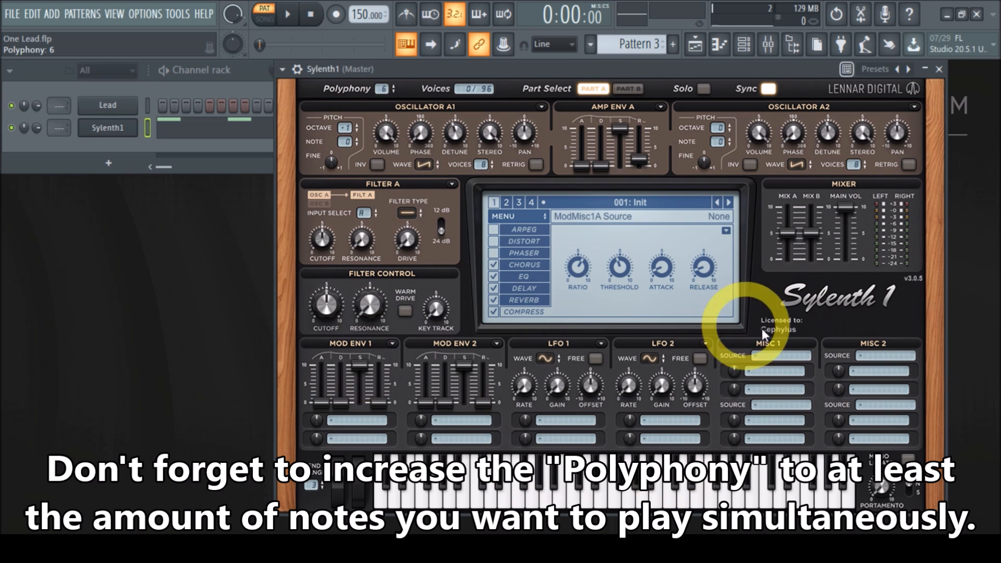
click(939, 70)
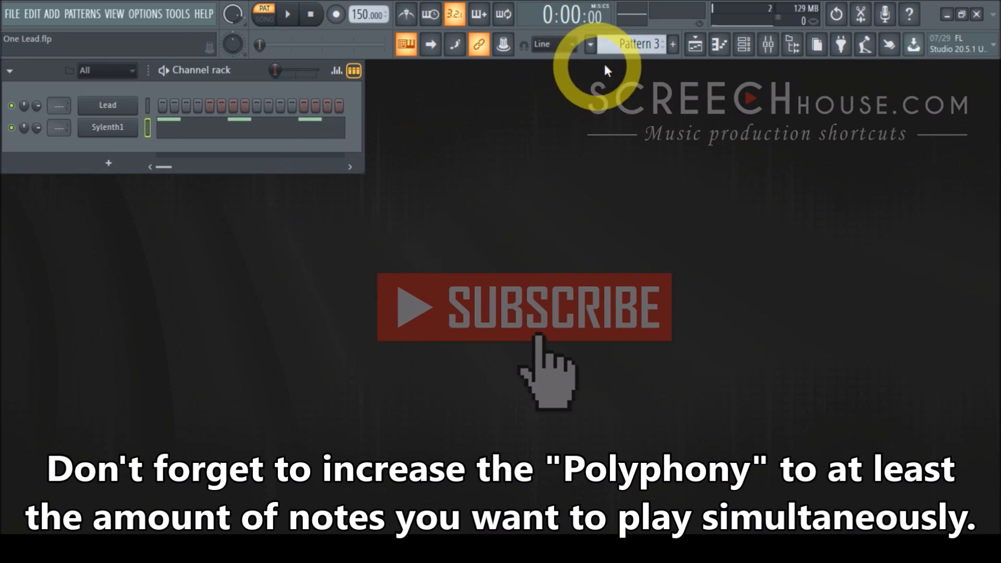
Copy the Lead channel's notes from Pattern 2 and paste them into the Sylenth1 channel in Pattern 4.
scroll(635, 44, down, 1)
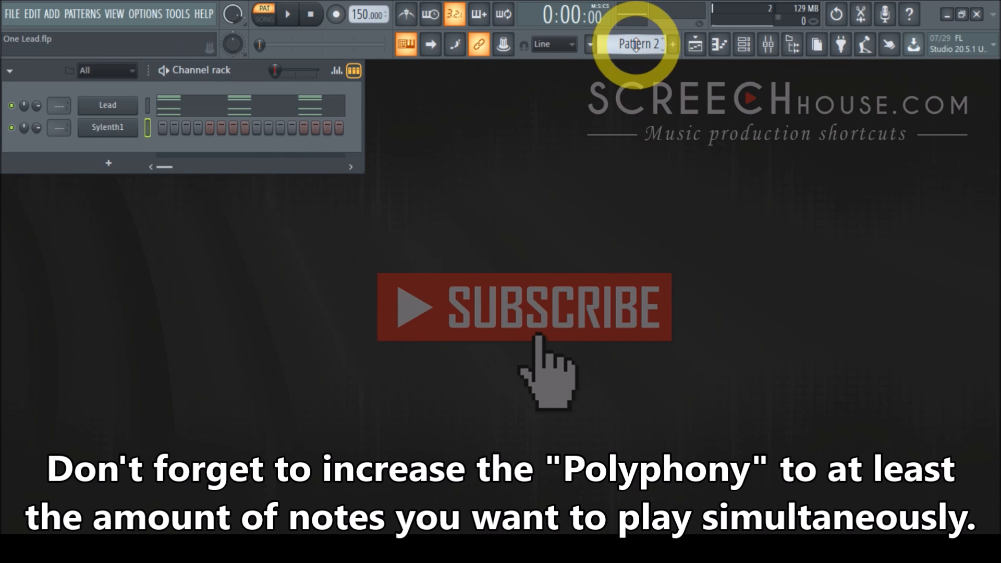
right_click(110, 105)
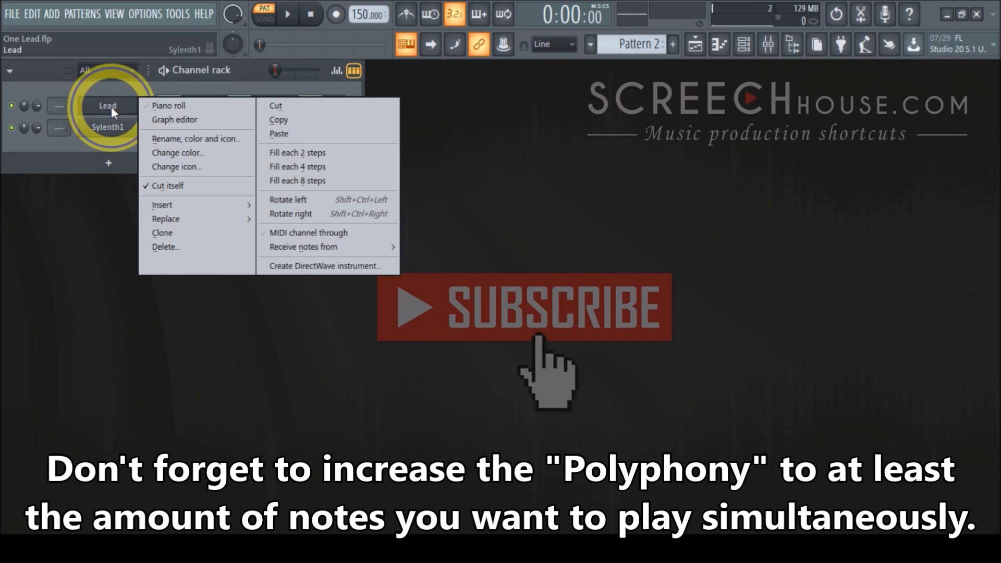
click(289, 127)
scroll(636, 44, up, 1)
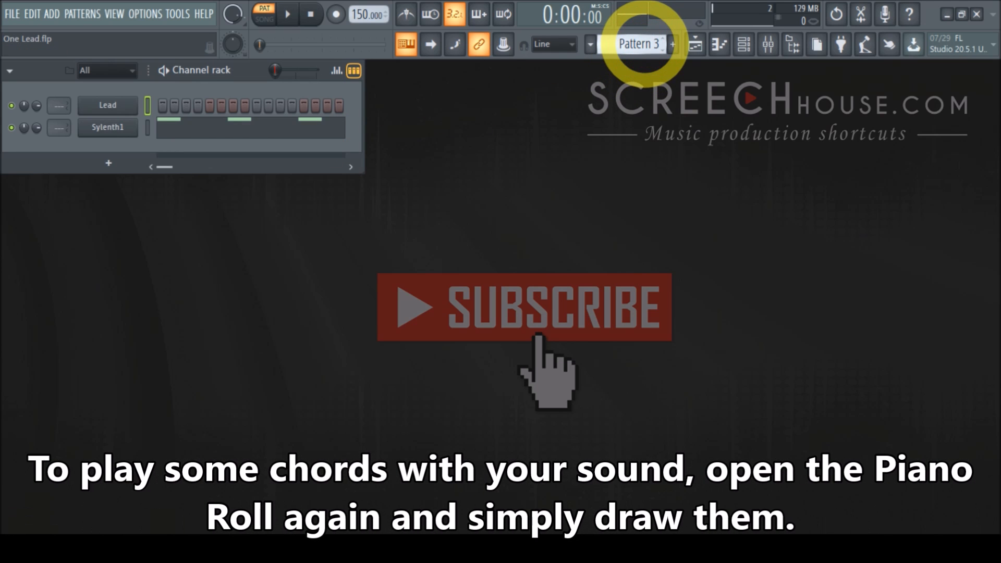
scroll(636, 44, up, 1)
right_click(133, 127)
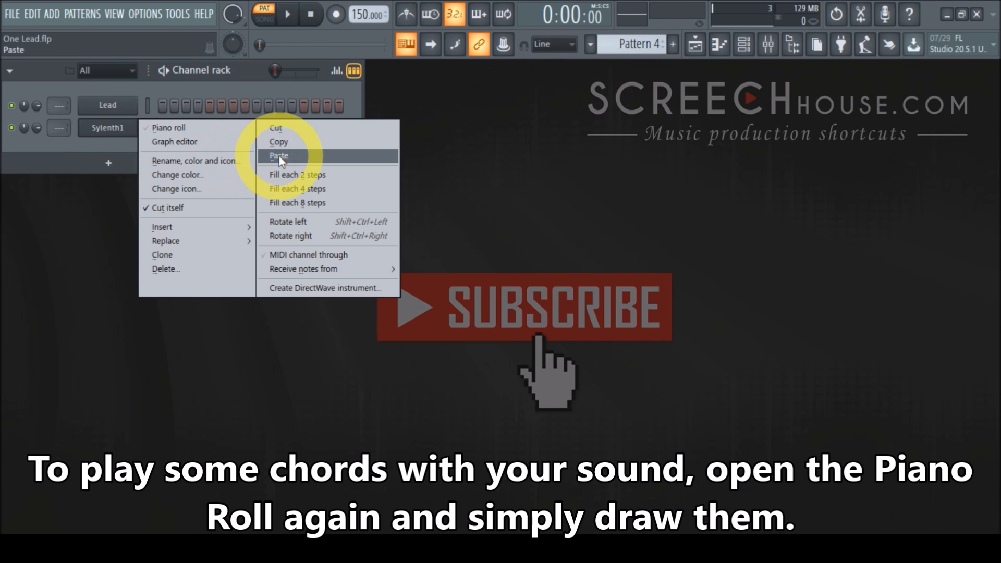
click(279, 155)
Open Sylenth1's piano roll and play the chord pattern, then stop playback.
click(228, 128)
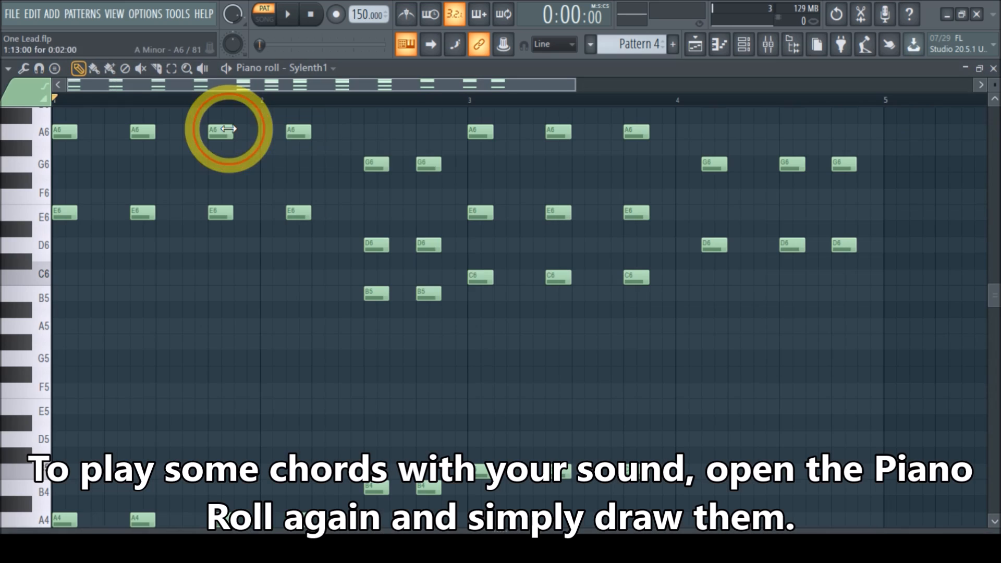
scroll(746, 355, down, 2)
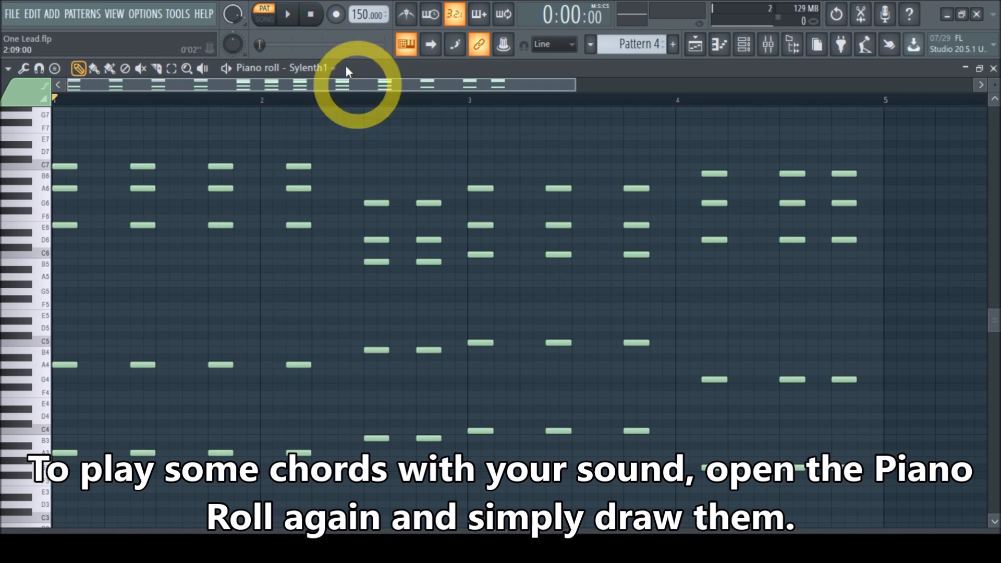
click(288, 15)
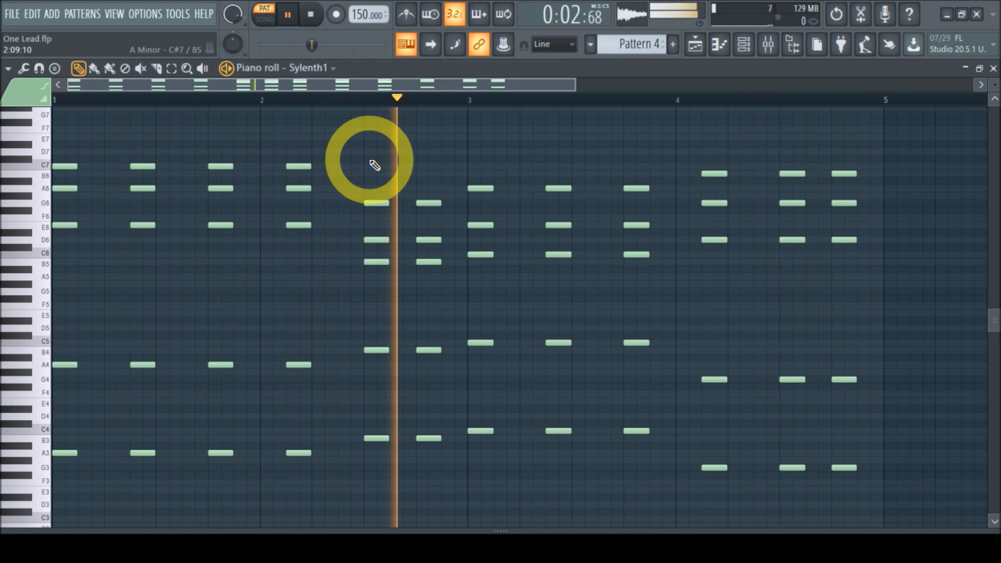
click(311, 15)
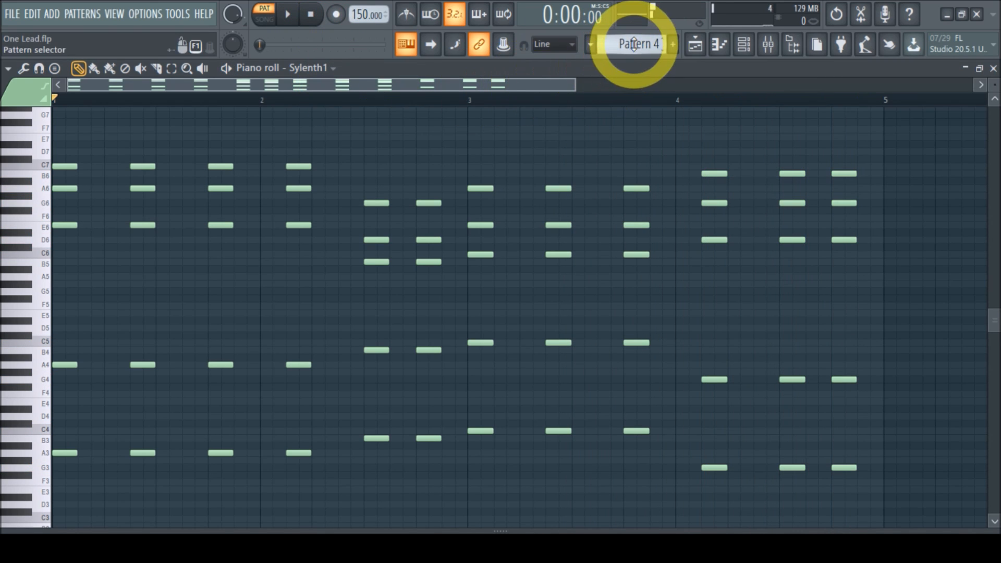
Switch to Pattern 3 and play its single-note melody for comparison, then stop playback.
drag(633, 43, 633, 48)
click(287, 15)
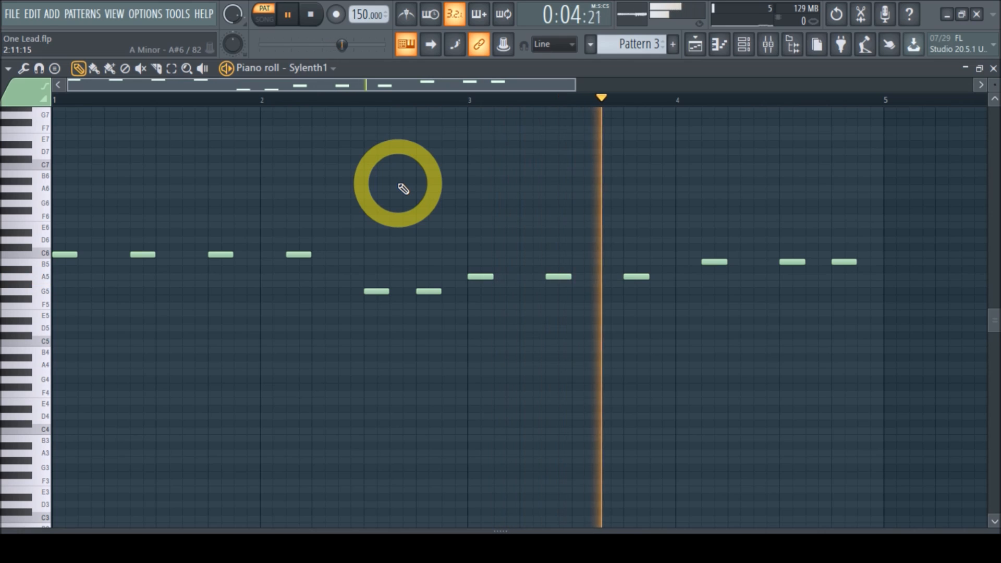
click(311, 15)
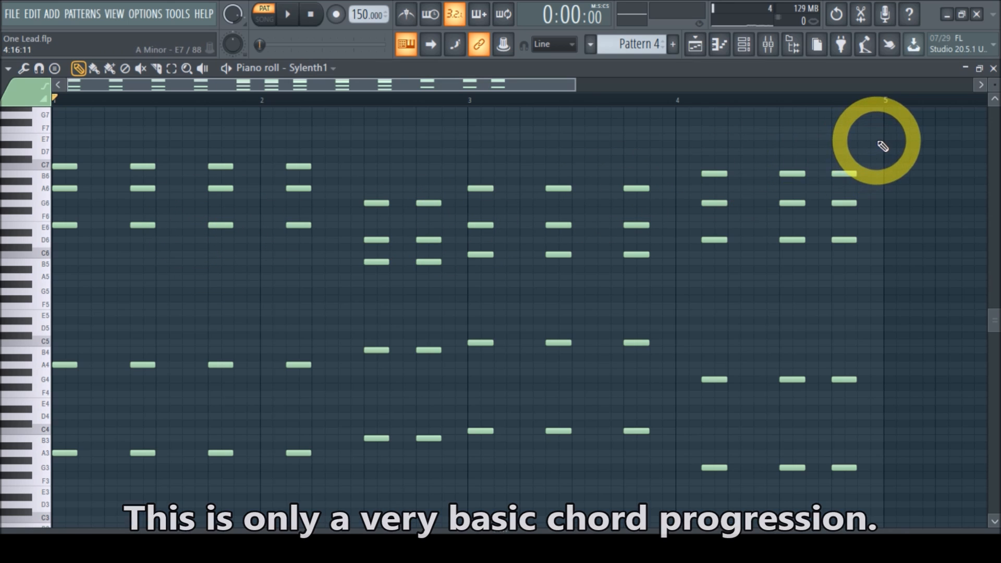
Select the upper chord notes and duplicate them an octave lower to thicken the chords.
drag(885, 135, 41, 279)
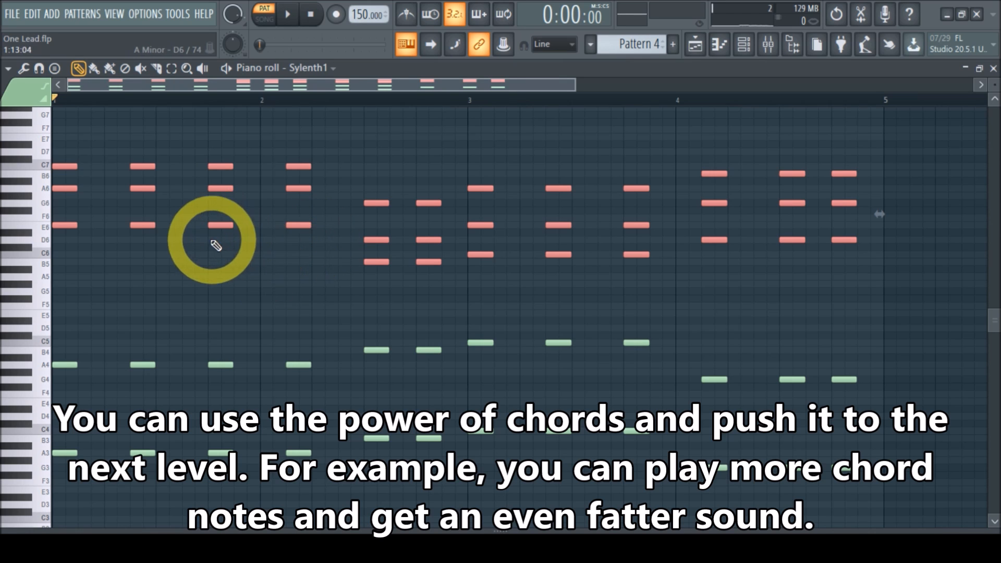
key(shift+Right)
drag(79, 167, 65, 256)
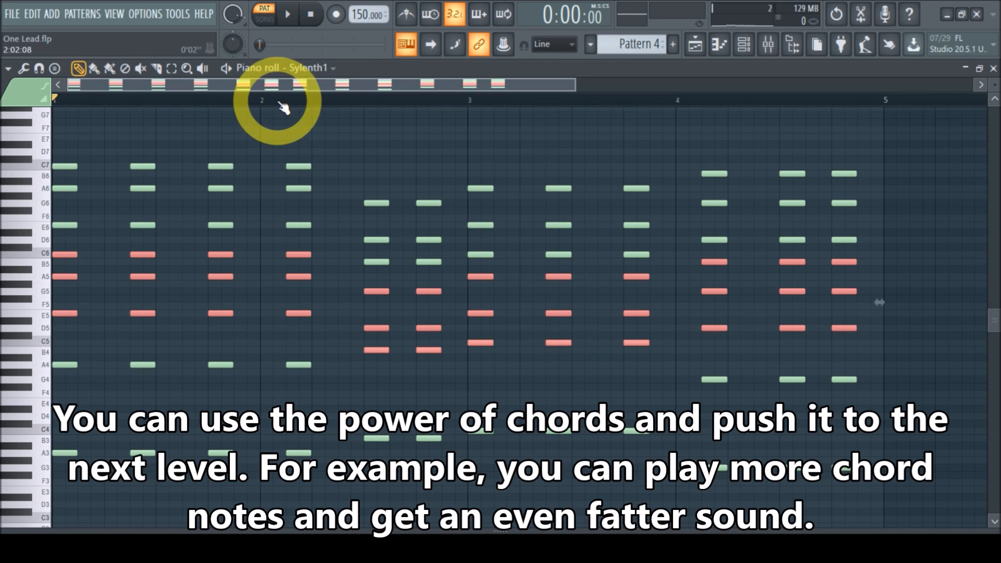
Play the thickened chords, stop playback, and close the piano roll.
click(289, 15)
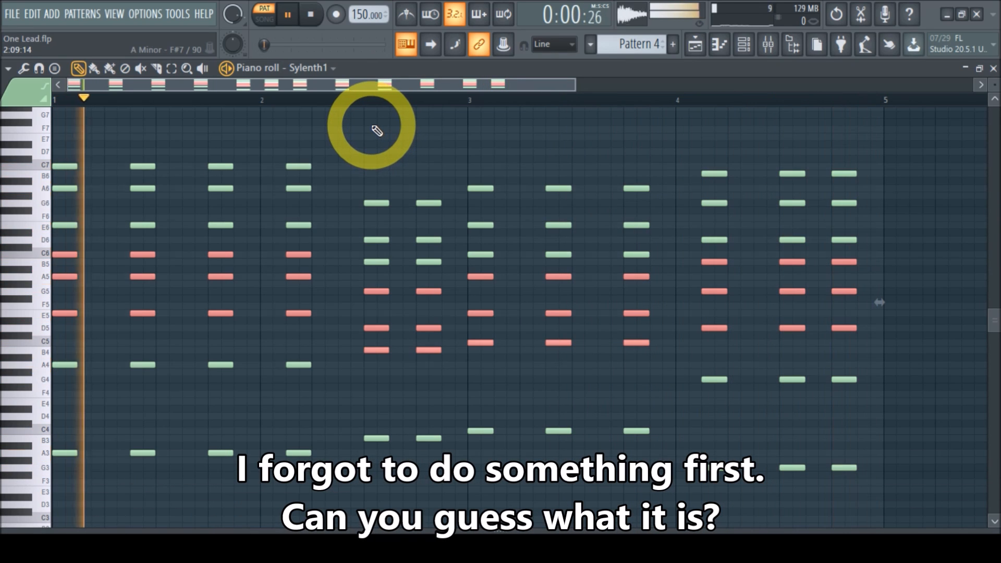
click(313, 15)
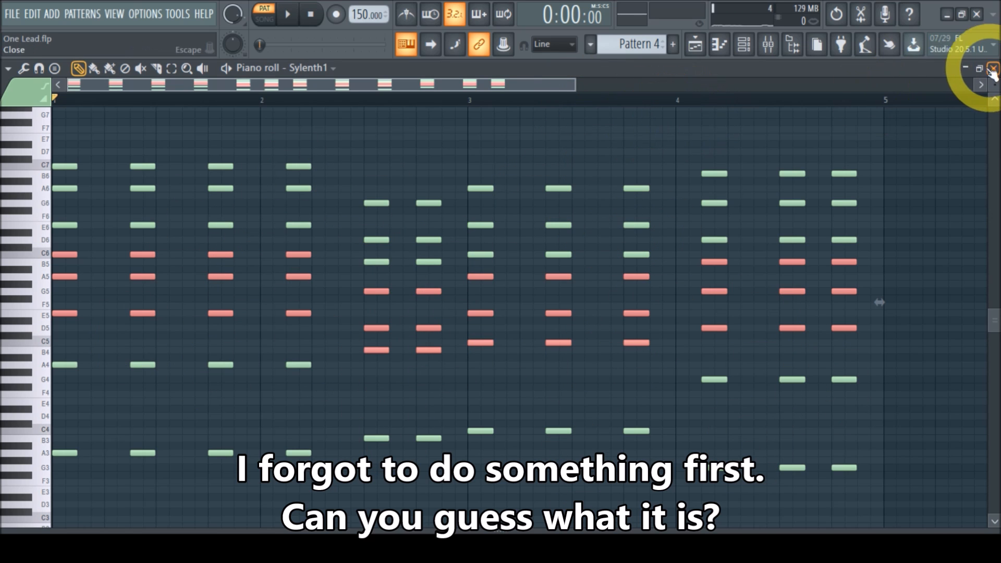
click(971, 69)
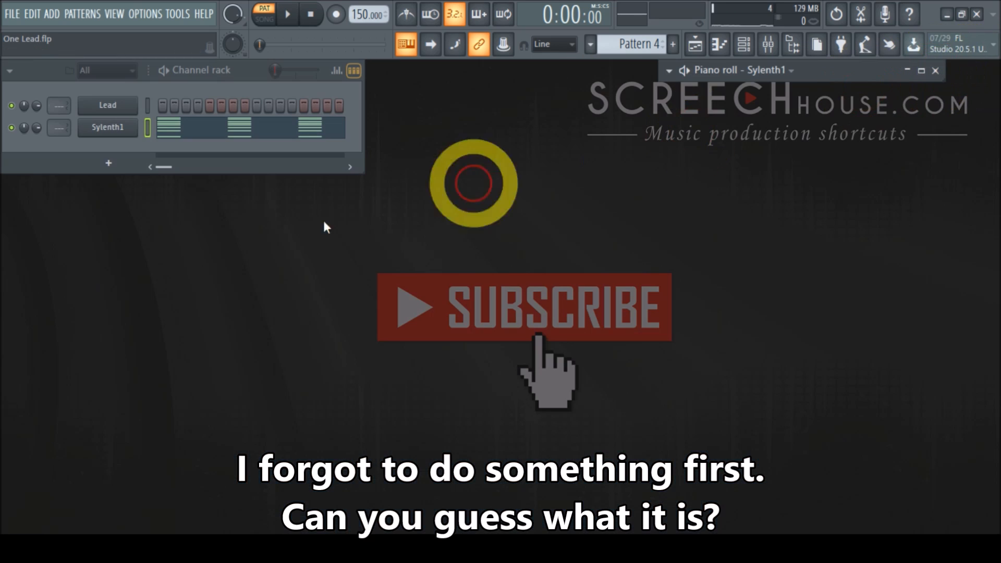
Set Sylenth1's polyphony to 8 and play the chords to preview them, then stop playback.
click(111, 129)
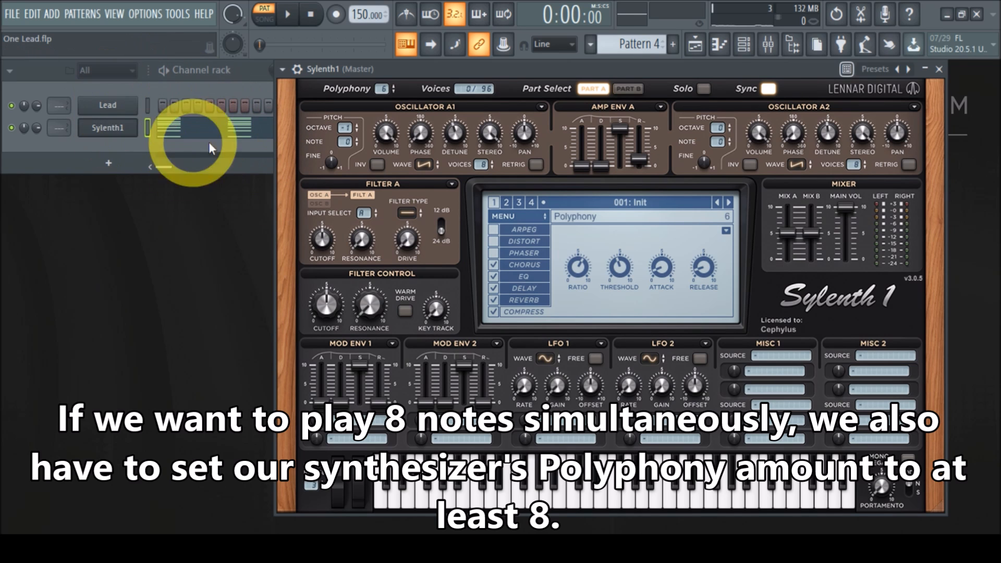
click(172, 130)
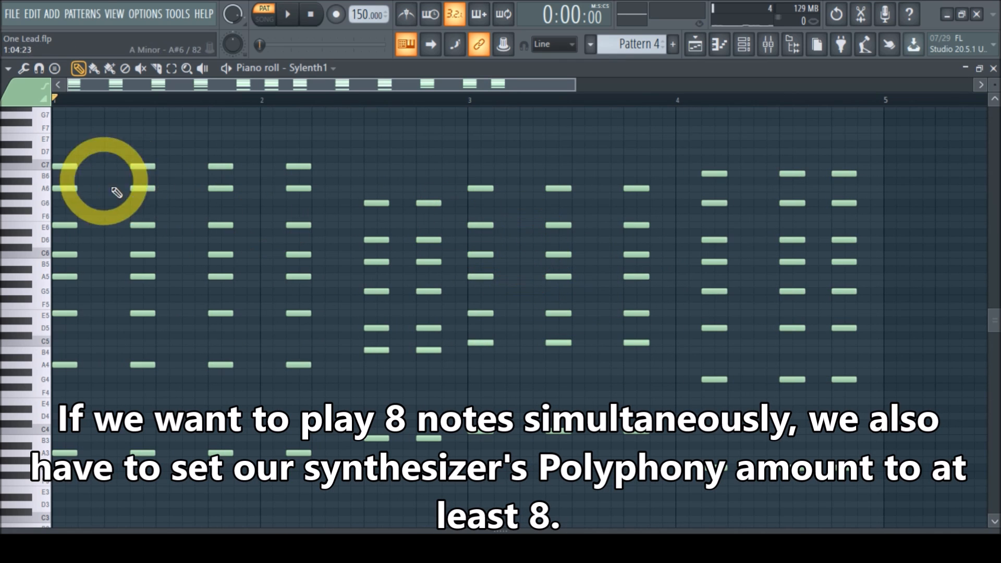
drag(76, 188, 64, 228)
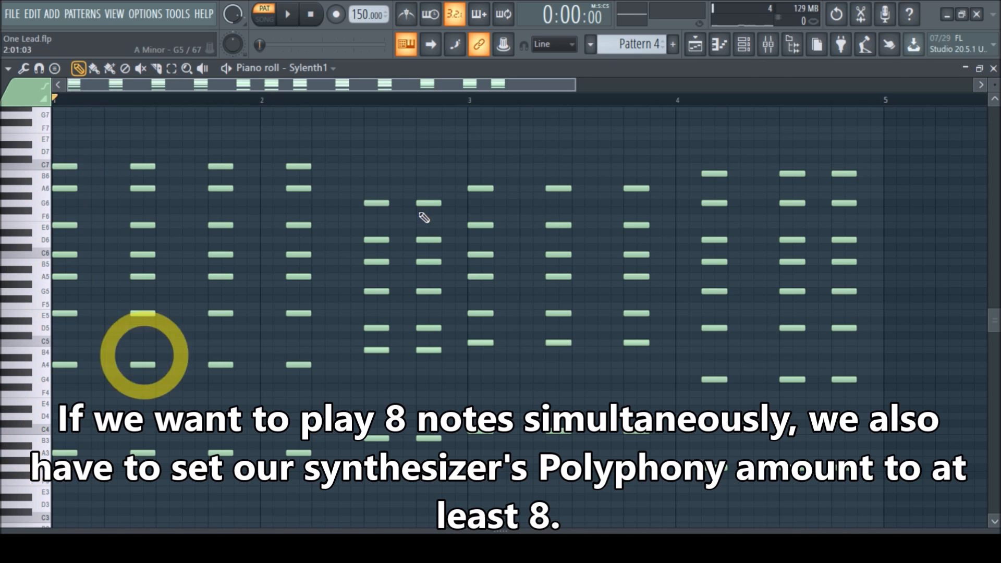
click(993, 68)
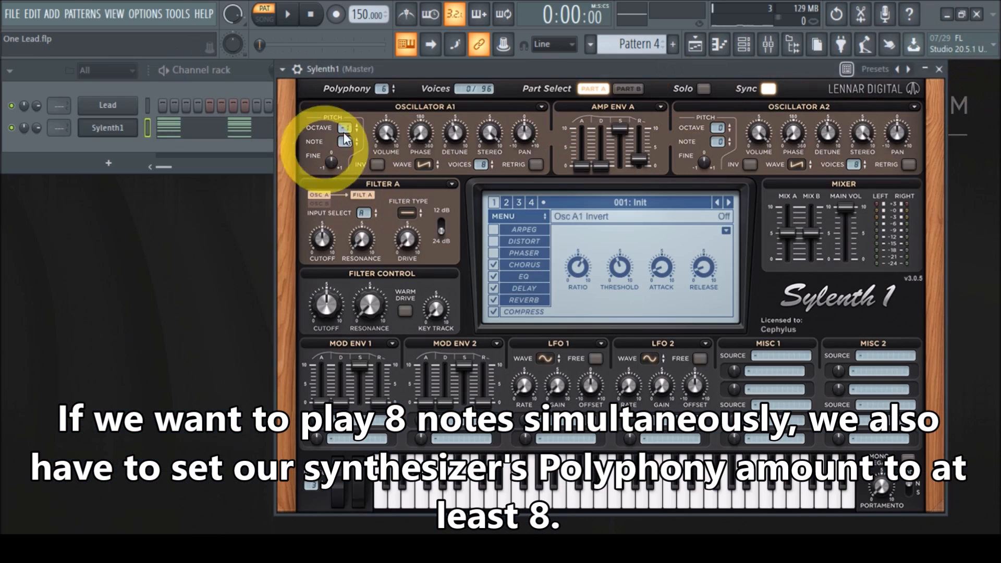
drag(386, 95, 395, 58)
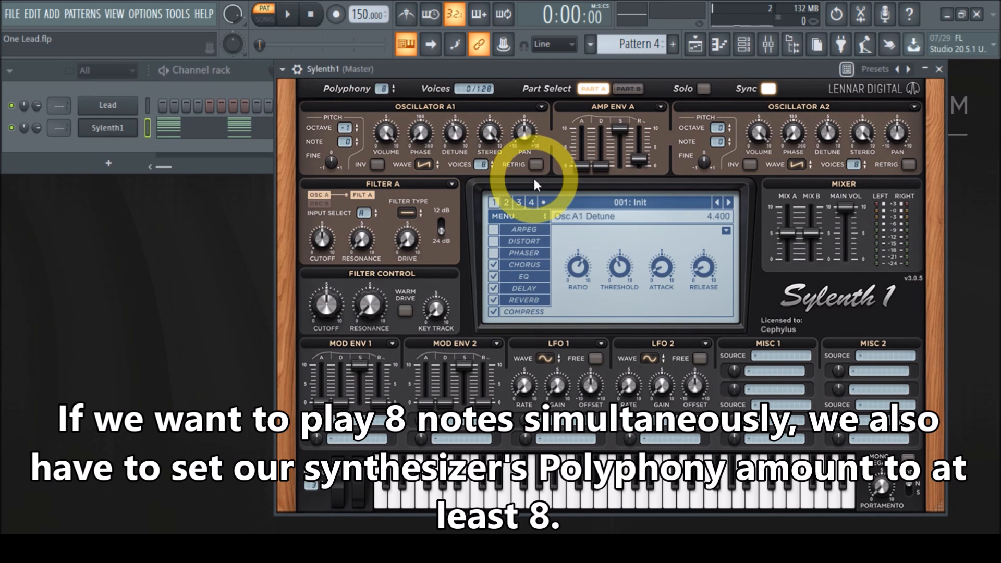
click(287, 14)
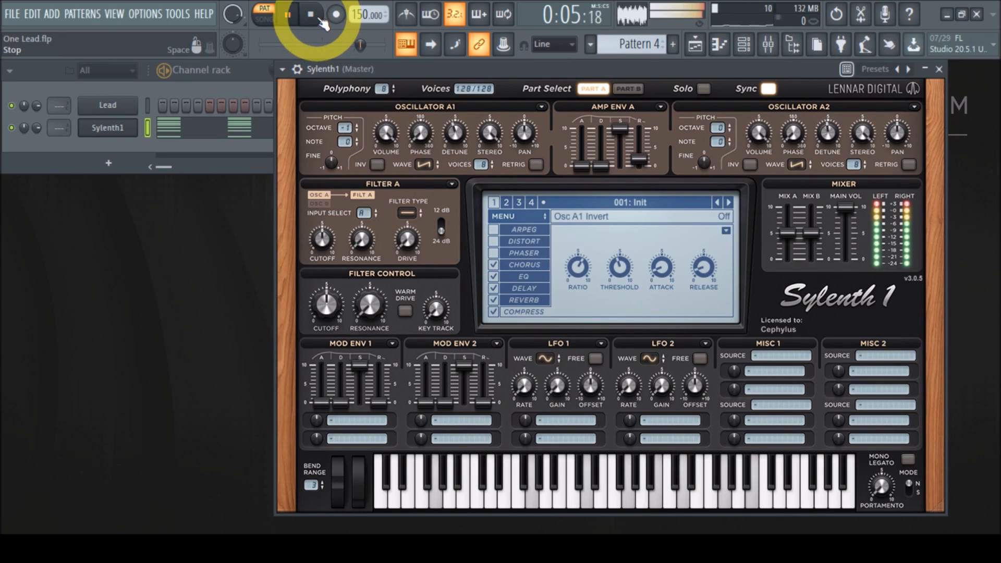
click(318, 21)
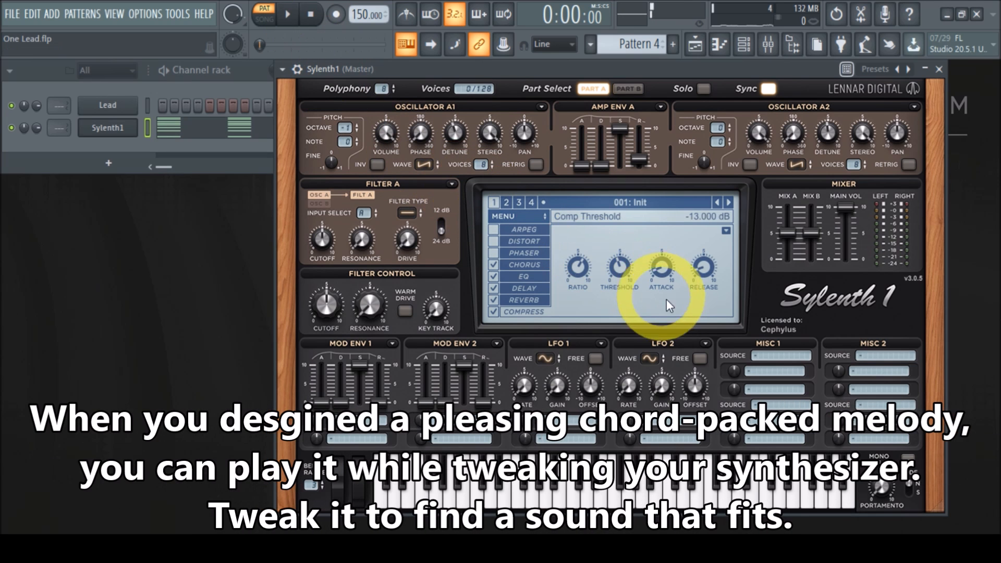
Tweak Amp Env A's decay and sustain while the chords play, then stop playback.
click(697, 273)
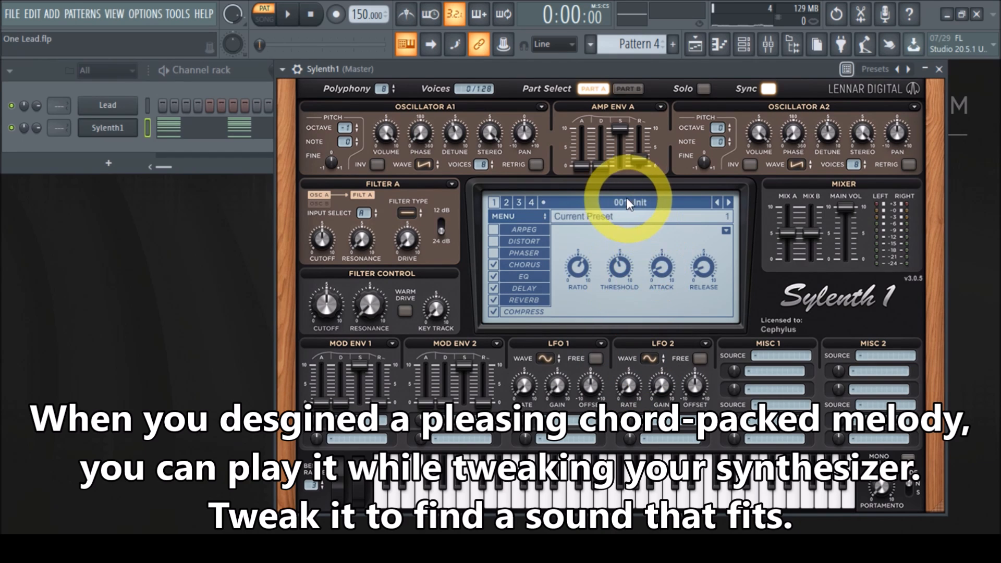
mouse_move(646, 165)
mouse_down()
mouse_move(639, 128)
mouse_move(640, 161)
mouse_up()
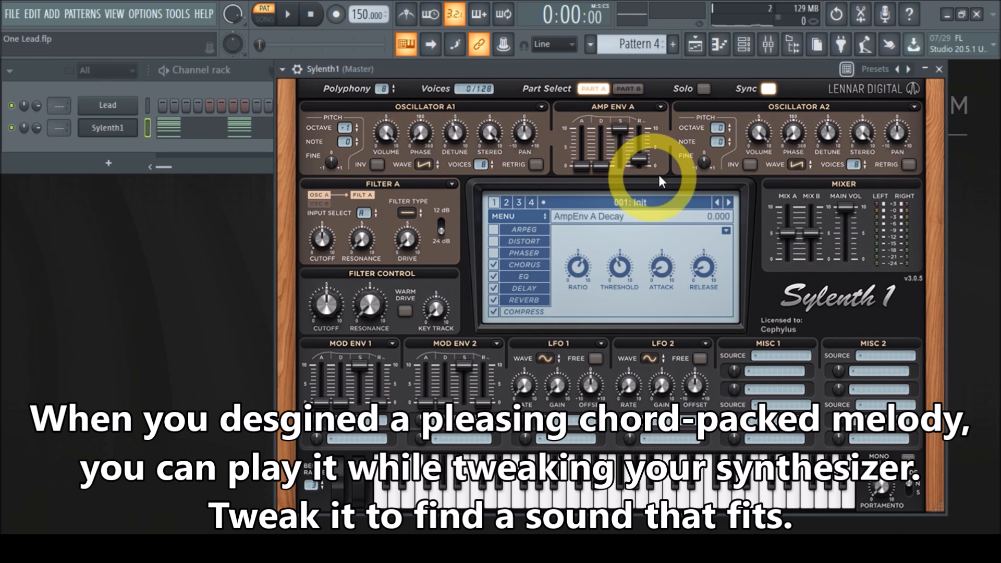
click(293, 28)
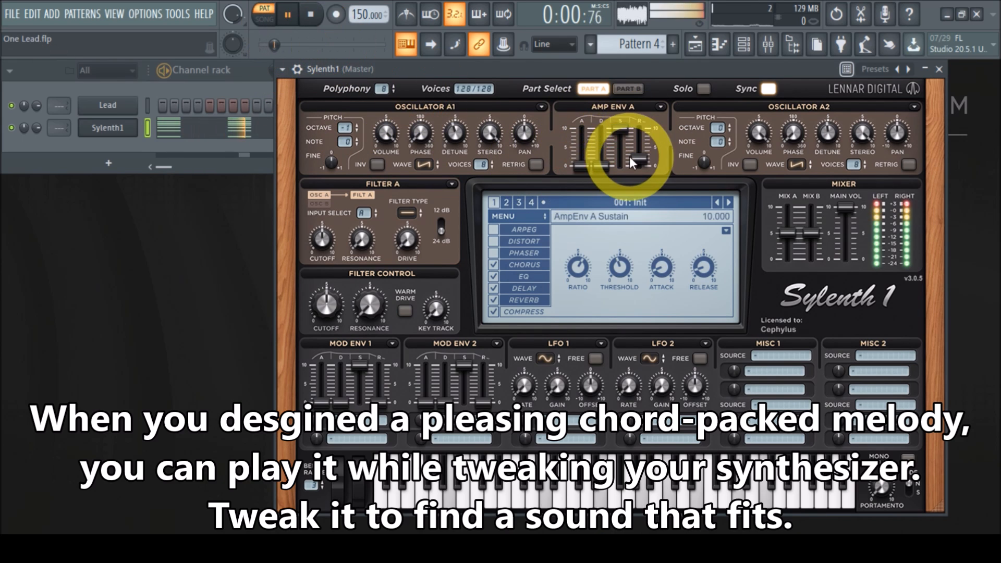
drag(640, 159, 638, 211)
drag(640, 174, 647, 137)
click(311, 15)
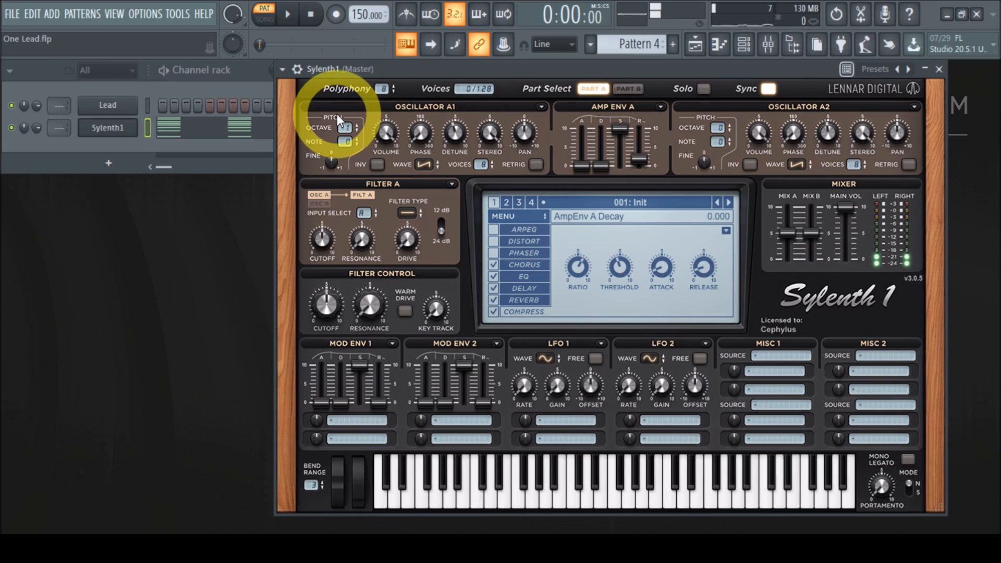
Lengthen all notes in the piano roll to audition them, then shorten them back to their original length.
click(247, 138)
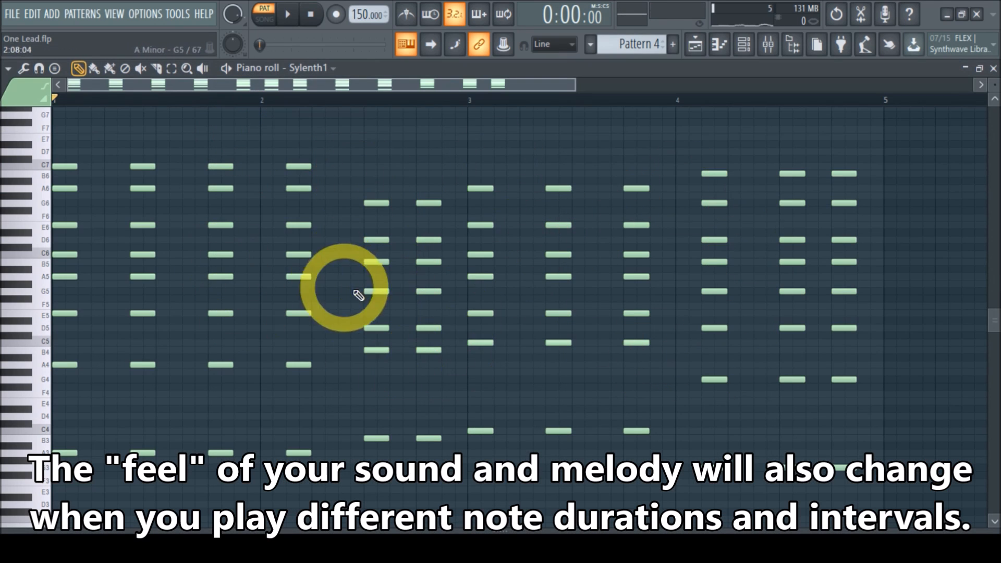
key(ctrl+a)
drag(312, 167, 336, 167)
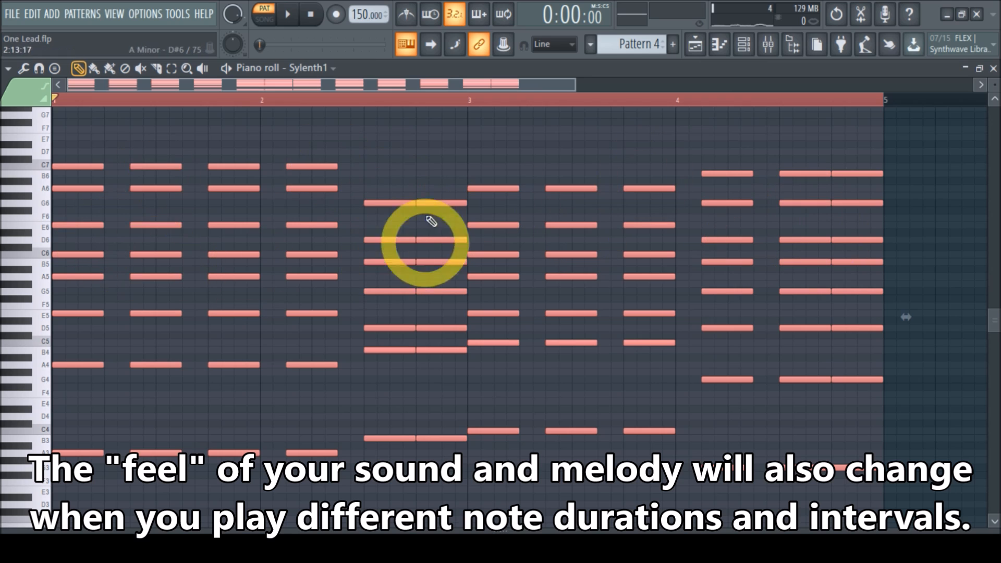
click(297, 26)
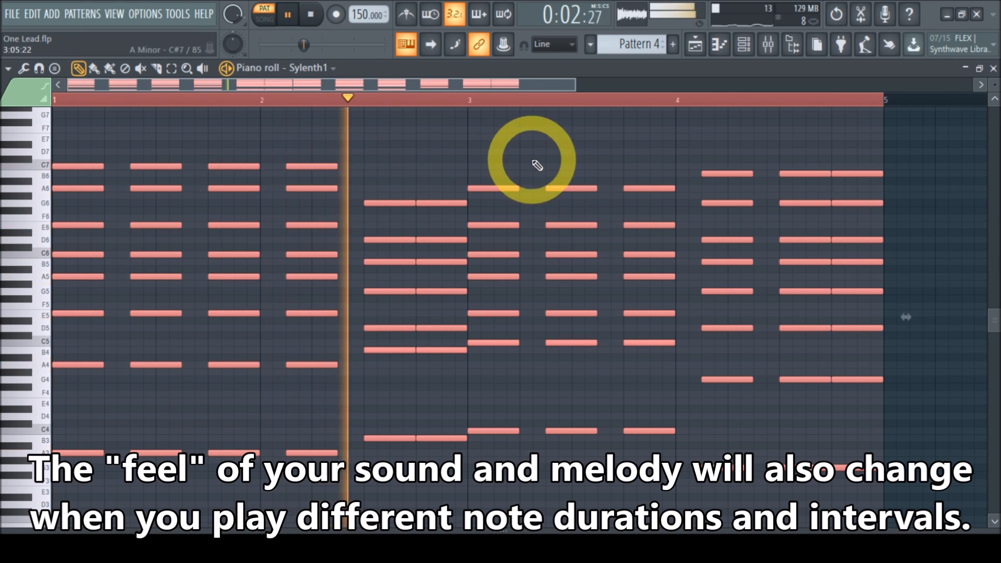
click(313, 16)
drag(335, 166, 311, 166)
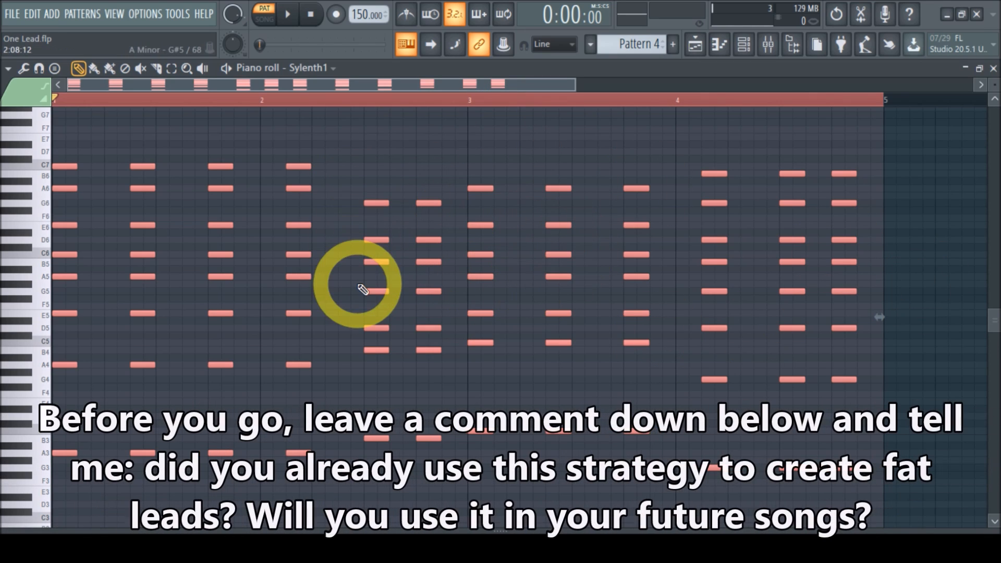
Close the piano roll and the Sylenth1 window.
click(992, 70)
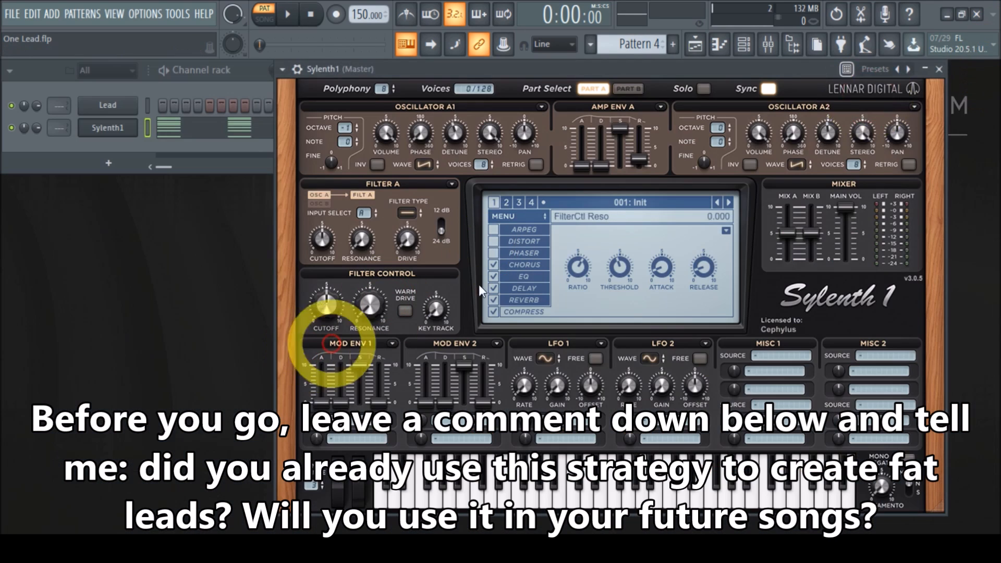
click(939, 69)
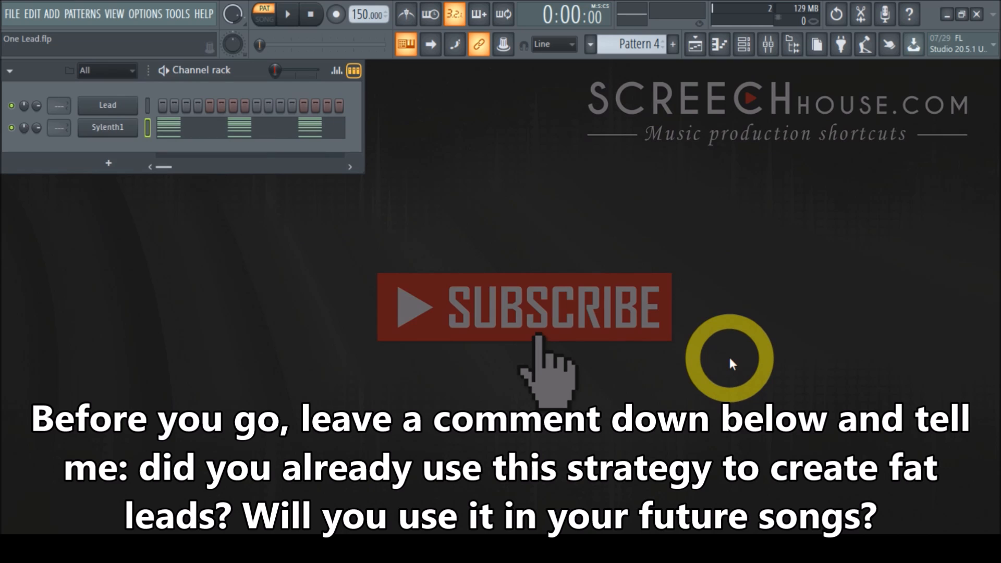